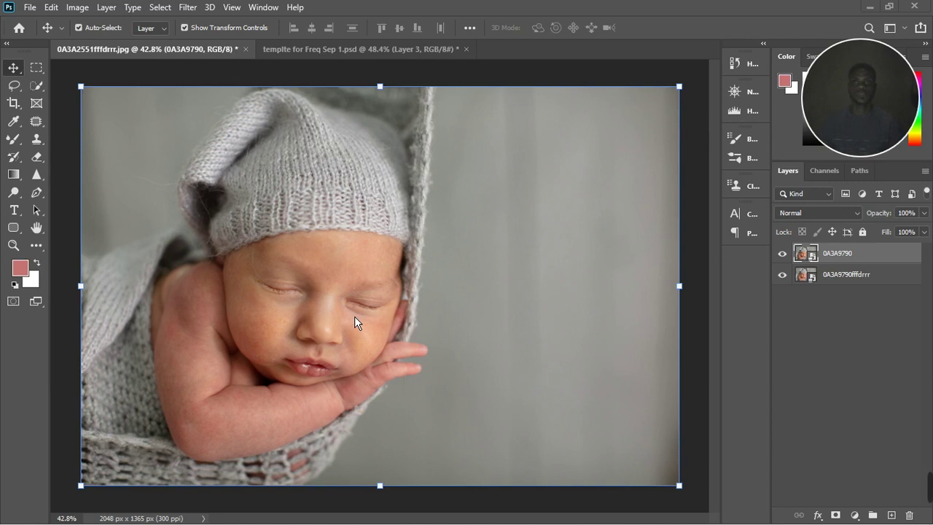
Examine the baby's face, shoulder and arm up close for uneven skin color and surface flaws.
{"action": "scroll", "coordinate": [349, 313], "scroll_direction": "up", "scroll_amount": 1}
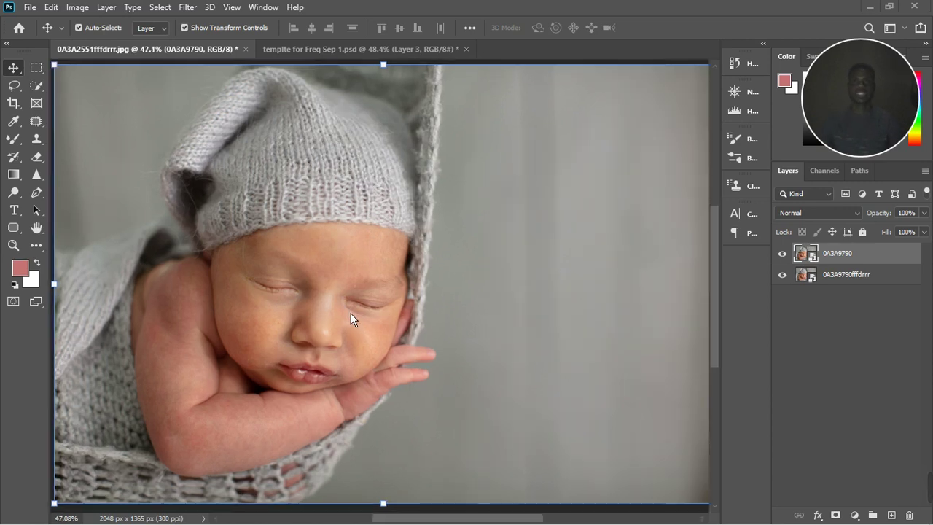
{"action": "scroll", "coordinate": [290, 412], "scroll_direction": "up", "scroll_amount": 1}
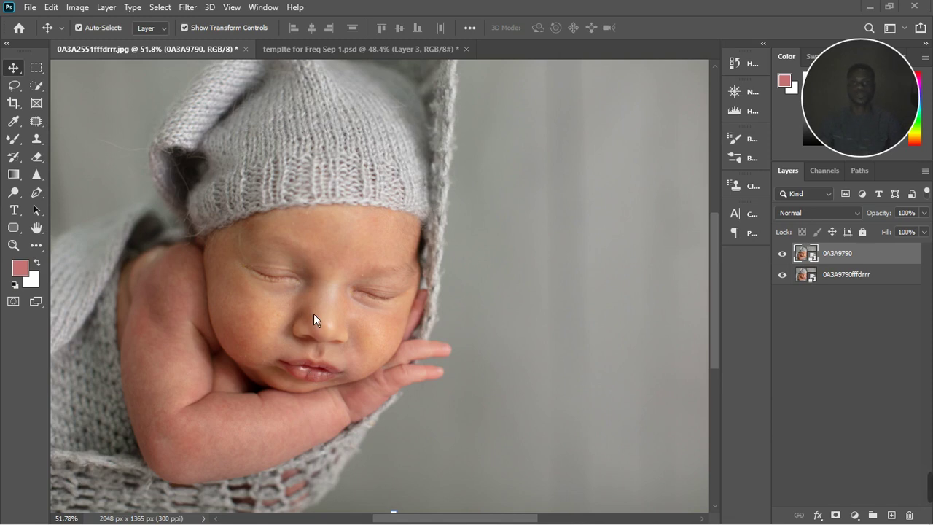
{"action": "scroll", "coordinate": [313, 318], "scroll_direction": "up", "scroll_amount": 1}
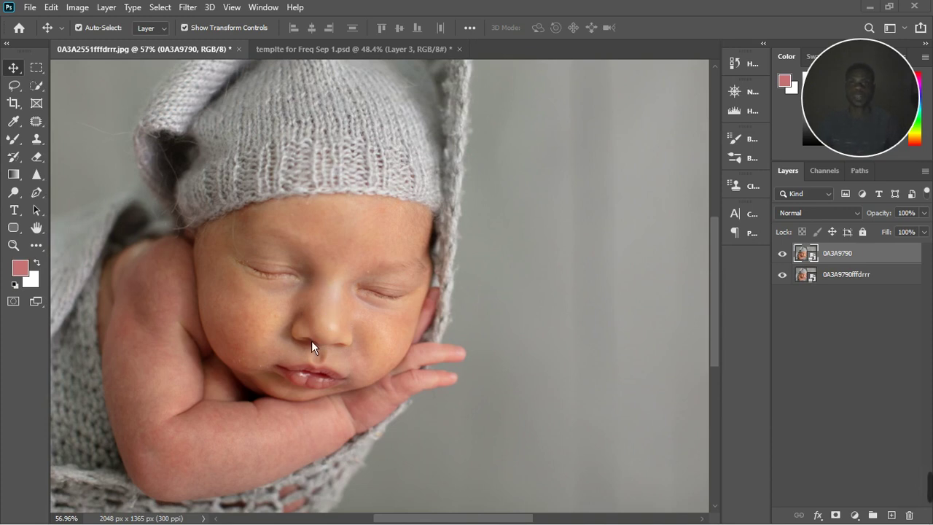
{"action": "scroll", "coordinate": [310, 339], "scroll_direction": "up", "scroll_amount": 3}
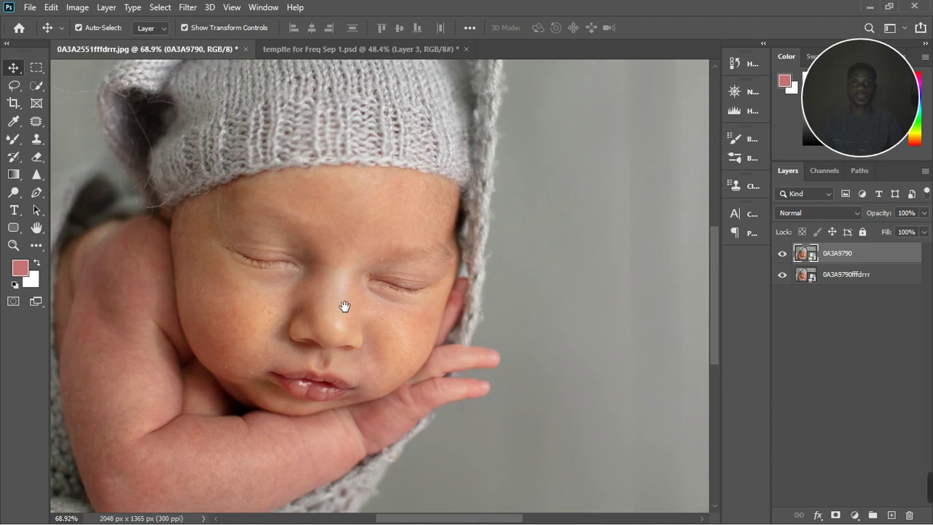
{"action": "left_click_drag", "start_coordinate": [345, 306], "coordinate": [361, 246]}
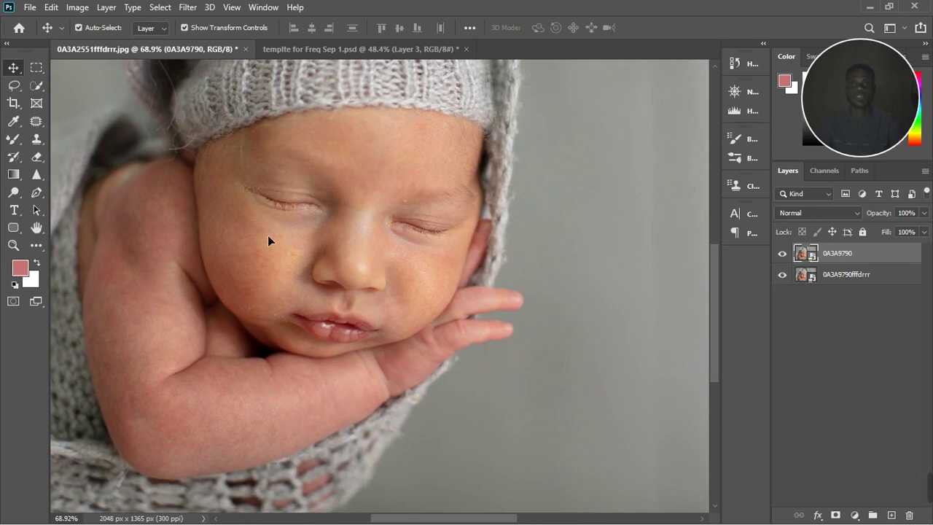
{"action": "scroll", "coordinate": [298, 223], "scroll_direction": "up", "scroll_amount": 3}
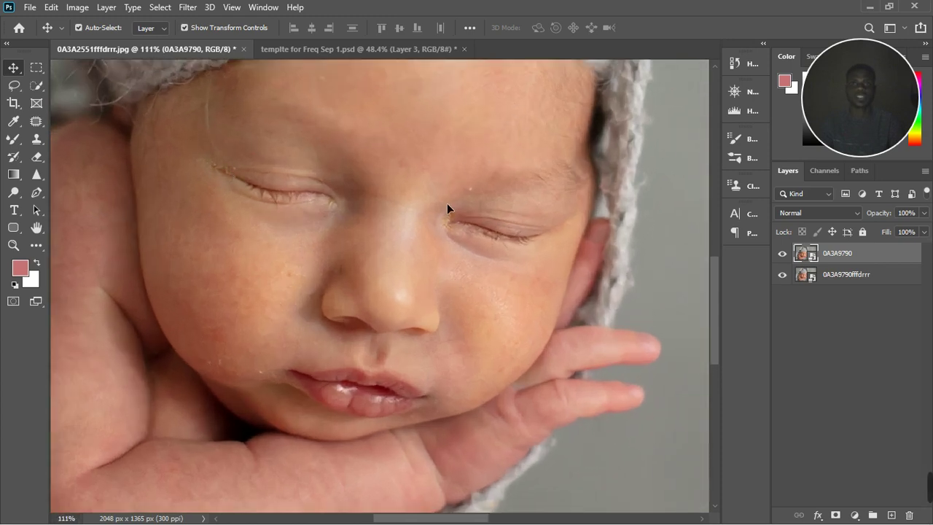
{"action": "scroll", "coordinate": [449, 244], "scroll_direction": "down", "scroll_amount": 3}
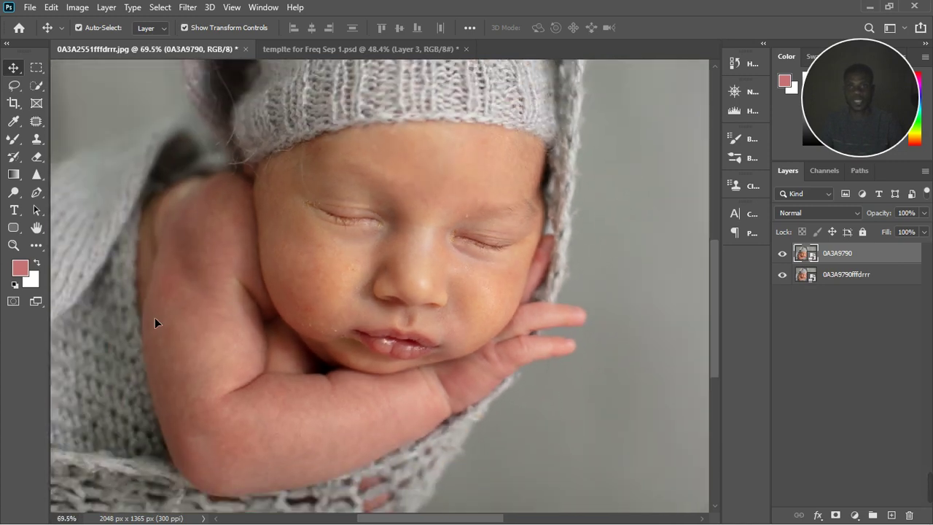
{"action": "scroll", "coordinate": [146, 304], "scroll_direction": "up", "scroll_amount": 3}
{"action": "scroll", "coordinate": [219, 291], "scroll_direction": "up", "scroll_amount": 1}
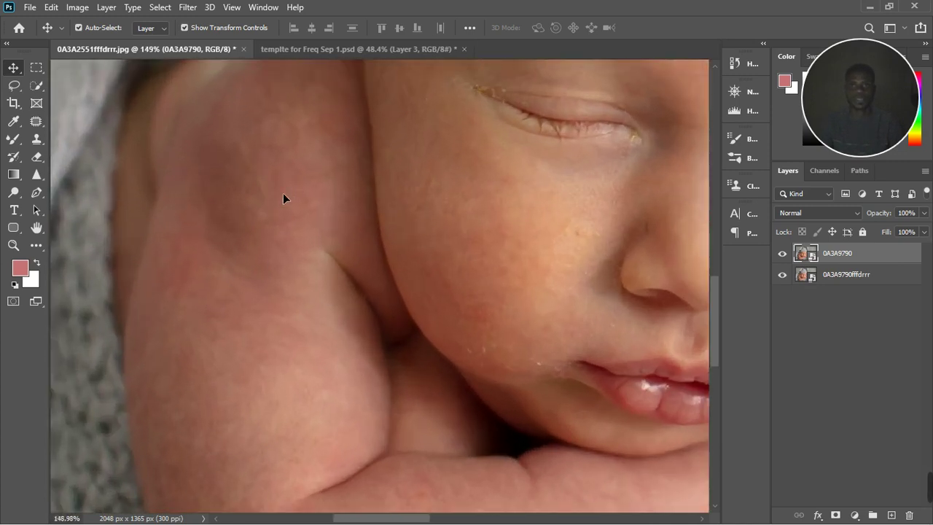
{"action": "scroll", "coordinate": [284, 178], "scroll_direction": "down", "scroll_amount": 3}
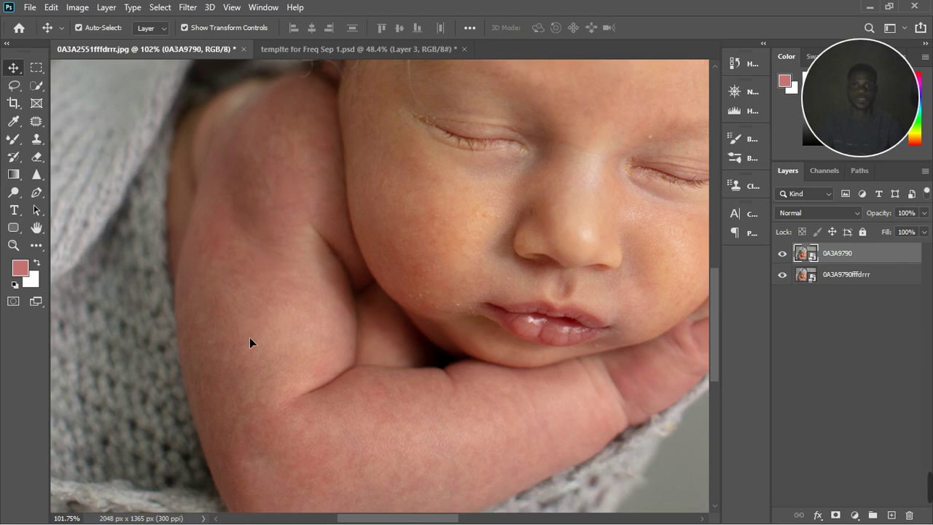
{"action": "scroll", "coordinate": [258, 293], "scroll_direction": "down", "scroll_amount": 4}
{"action": "scroll", "coordinate": [304, 349], "scroll_direction": "up", "scroll_amount": 2}
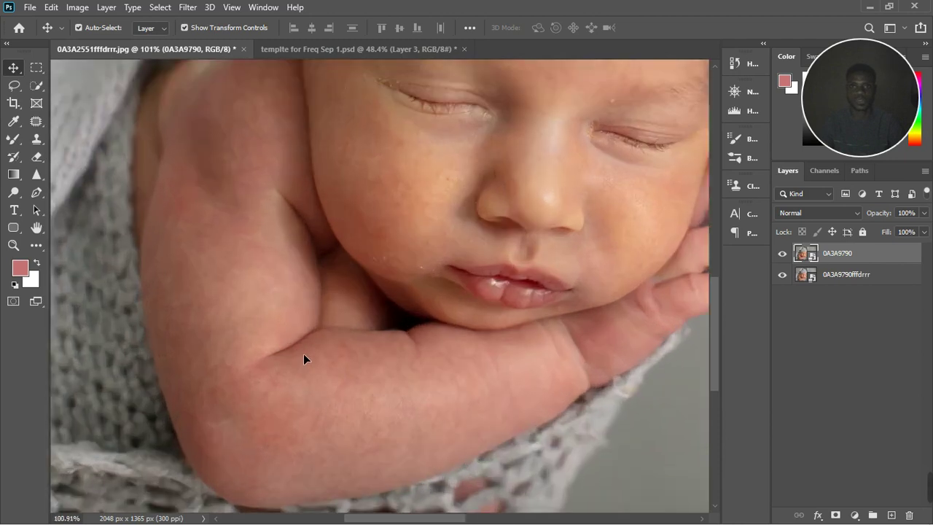
{"action": "scroll", "coordinate": [303, 353], "scroll_direction": "down", "scroll_amount": 3}
{"action": "scroll", "coordinate": [446, 179], "scroll_direction": "up", "scroll_amount": 1}
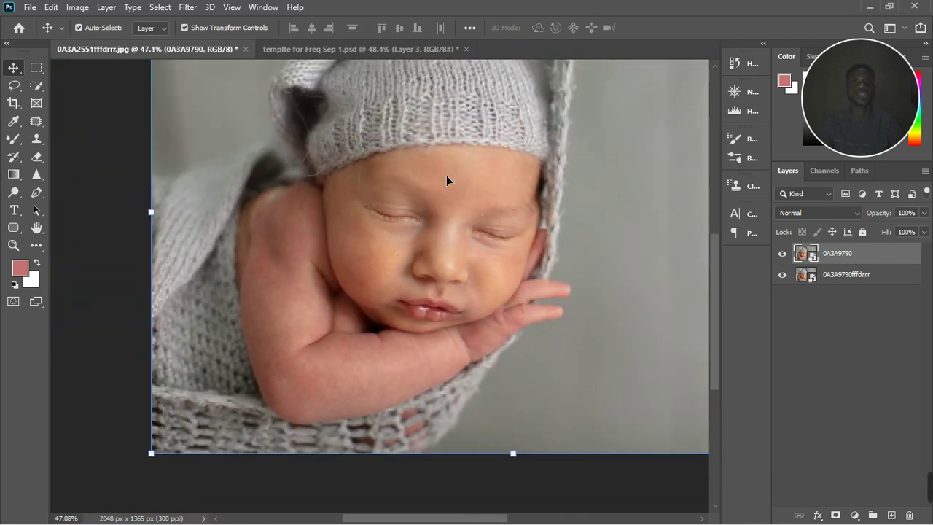
{"action": "scroll", "coordinate": [446, 181], "scroll_direction": "down", "scroll_amount": 2}
{"action": "scroll", "coordinate": [248, 303], "scroll_direction": "up", "scroll_amount": 3}
{"action": "scroll", "coordinate": [417, 309], "scroll_direction": "down", "scroll_amount": 1}
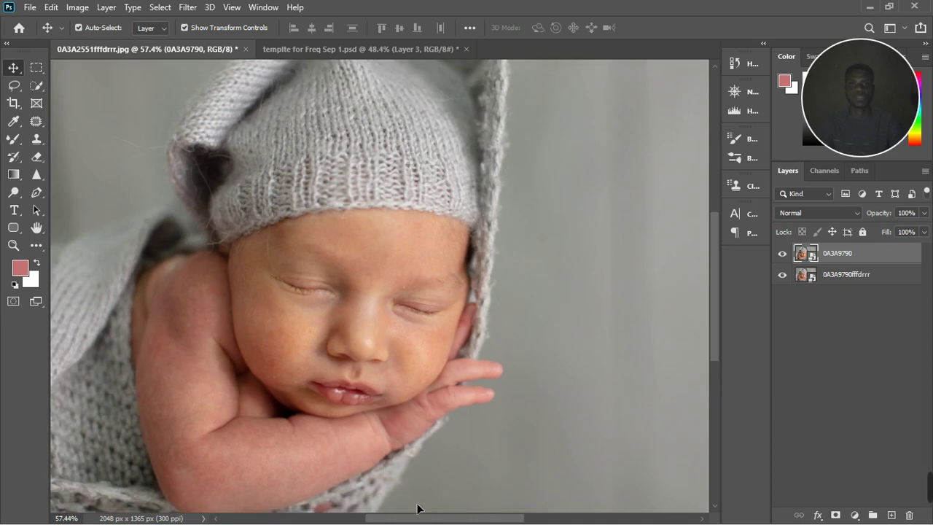
{"action": "scroll", "coordinate": [420, 474], "scroll_direction": "down", "scroll_amount": 3}
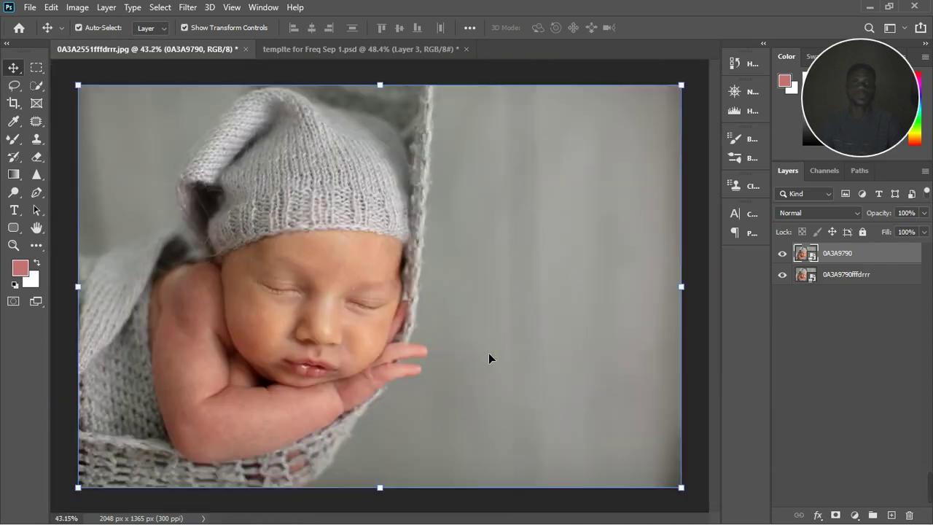
Check the arm's skin tone against the face, both in close-up and across the whole photo.
{"action": "scroll", "coordinate": [220, 375], "scroll_direction": "up", "scroll_amount": 4}
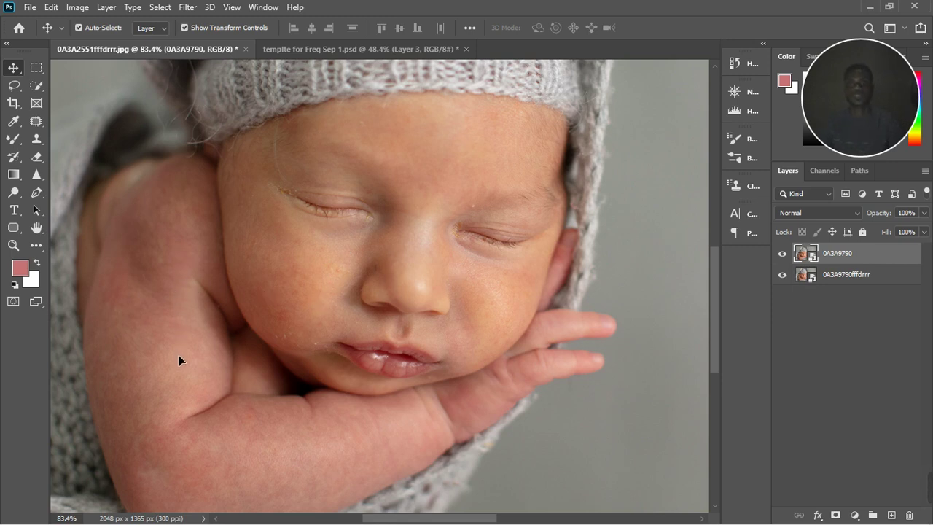
{"action": "scroll", "coordinate": [164, 373], "scroll_direction": "up", "scroll_amount": 5}
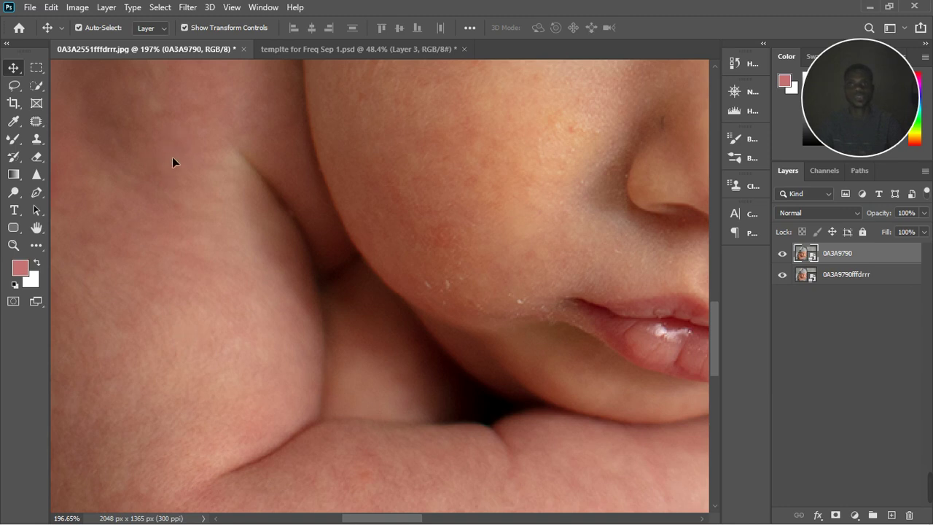
{"action": "scroll", "coordinate": [178, 179], "scroll_direction": "down", "scroll_amount": 8}
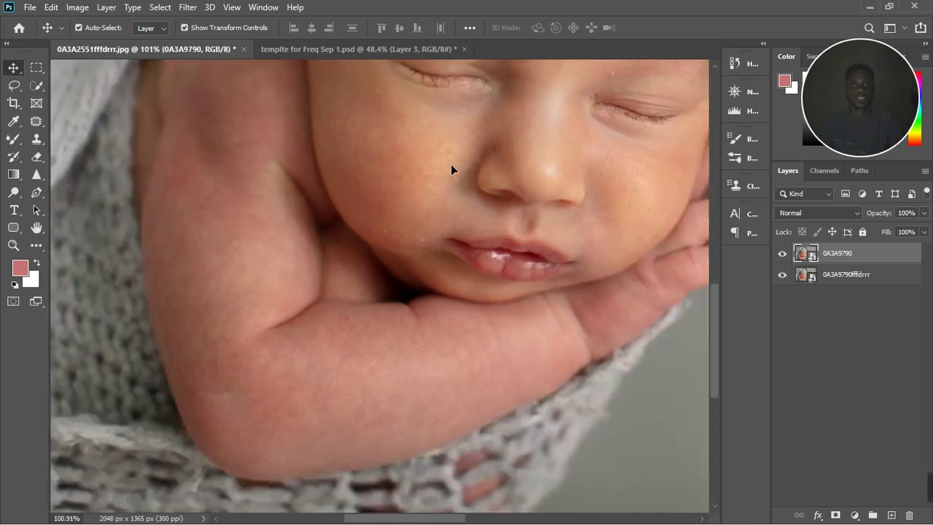
{"action": "scroll", "coordinate": [450, 168], "scroll_direction": "down", "scroll_amount": 3}
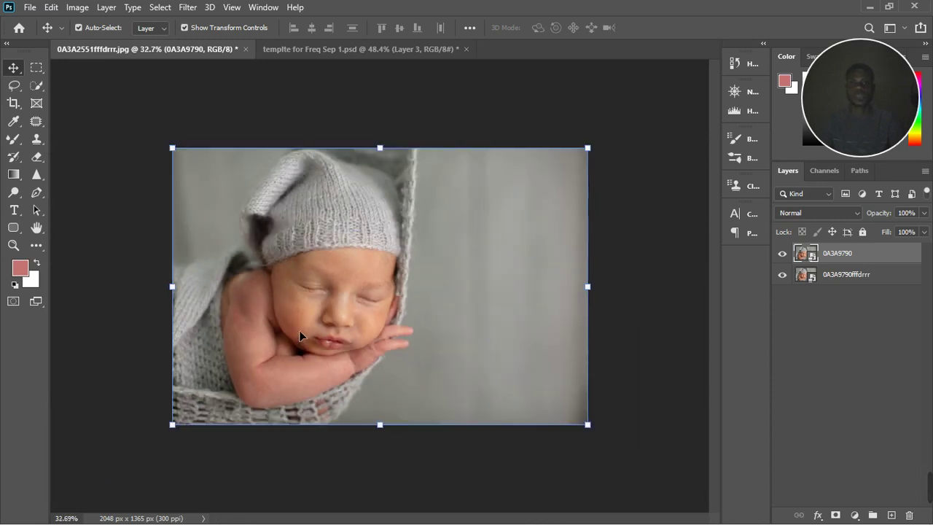
{"action": "scroll", "coordinate": [299, 334], "scroll_direction": "up", "scroll_amount": 1}
{"action": "scroll", "coordinate": [299, 322], "scroll_direction": "up", "scroll_amount": 2}
{"action": "scroll", "coordinate": [296, 316], "scroll_direction": "down", "scroll_amount": 1}
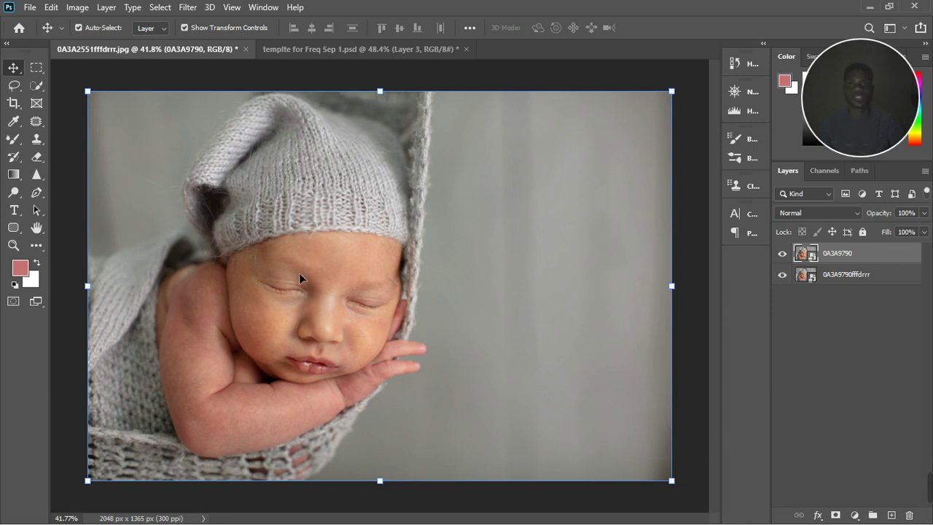
{"action": "scroll", "coordinate": [299, 273], "scroll_direction": "up", "scroll_amount": 1}
{"action": "scroll", "coordinate": [300, 271], "scroll_direction": "down", "scroll_amount": 1}
Compare the two versions of the photo by toggling the 0A3A9790 layer's visibility and inspecting the skin.
{"action": "left_click", "coordinate": [781, 254]}
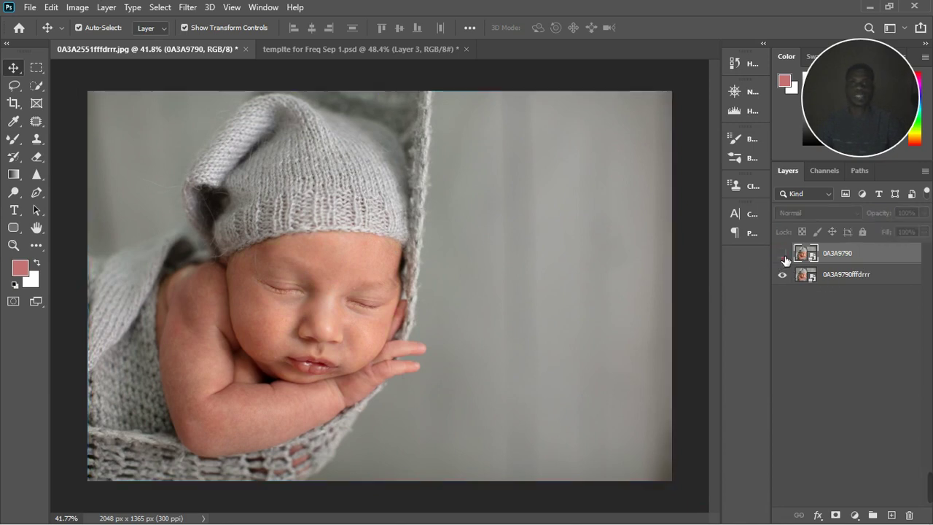
{"action": "scroll", "coordinate": [207, 347], "scroll_direction": "up", "scroll_amount": 3}
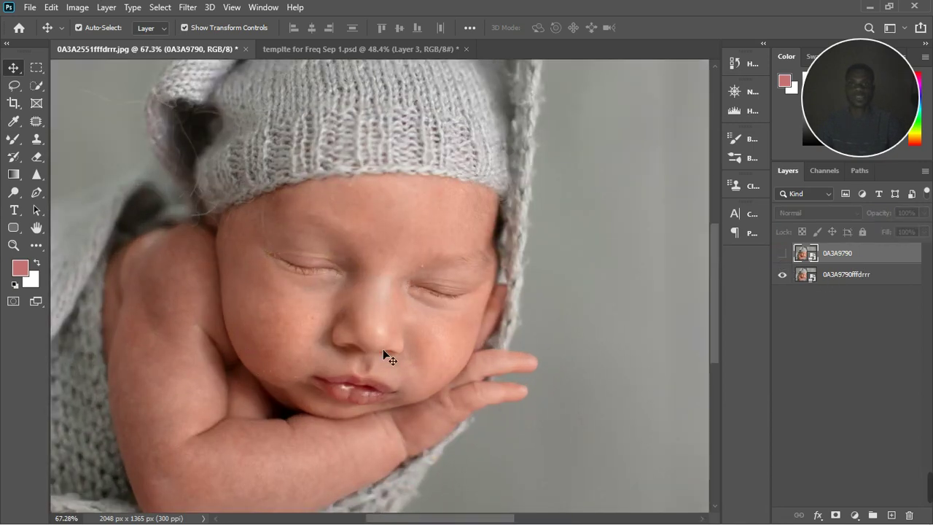
{"action": "left_click", "coordinate": [782, 253]}
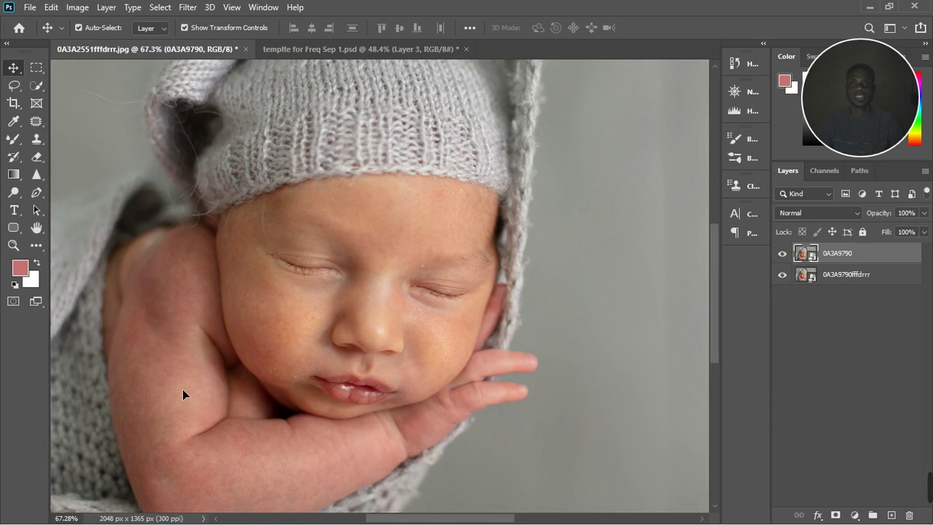
{"action": "left_click", "coordinate": [783, 254]}
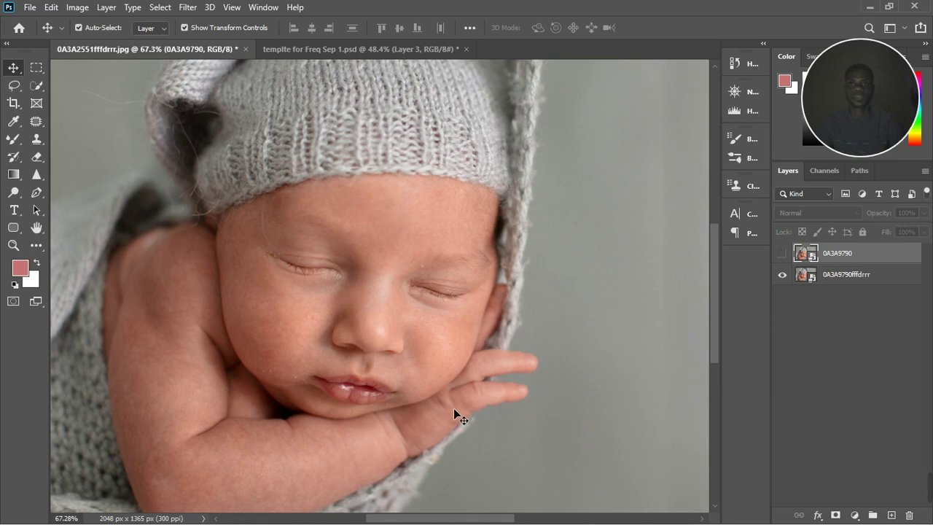
{"action": "scroll", "coordinate": [167, 316], "scroll_direction": "down", "scroll_amount": 5, "text": "alt"}
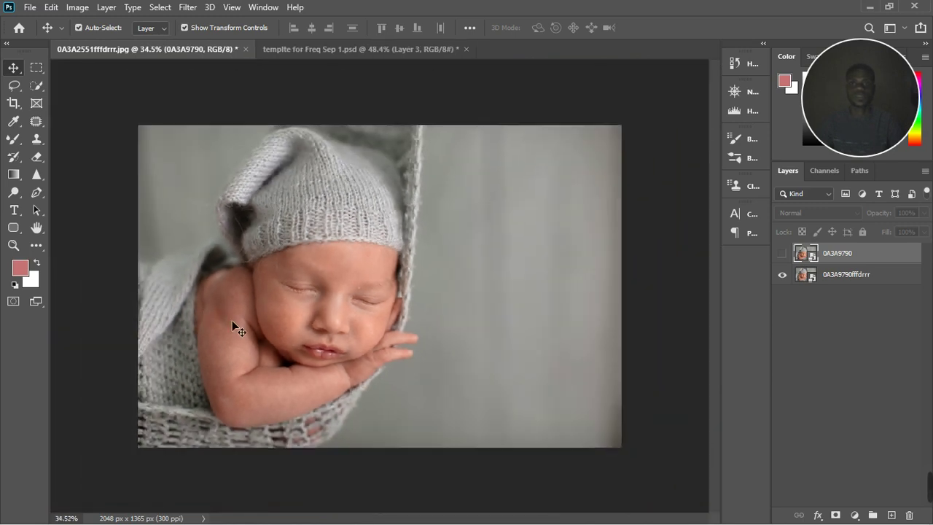
{"action": "scroll", "coordinate": [235, 322], "scroll_direction": "down", "scroll_amount": 1, "text": "alt"}
{"action": "scroll", "coordinate": [265, 320], "scroll_direction": "up", "scroll_amount": 6, "text": "alt"}
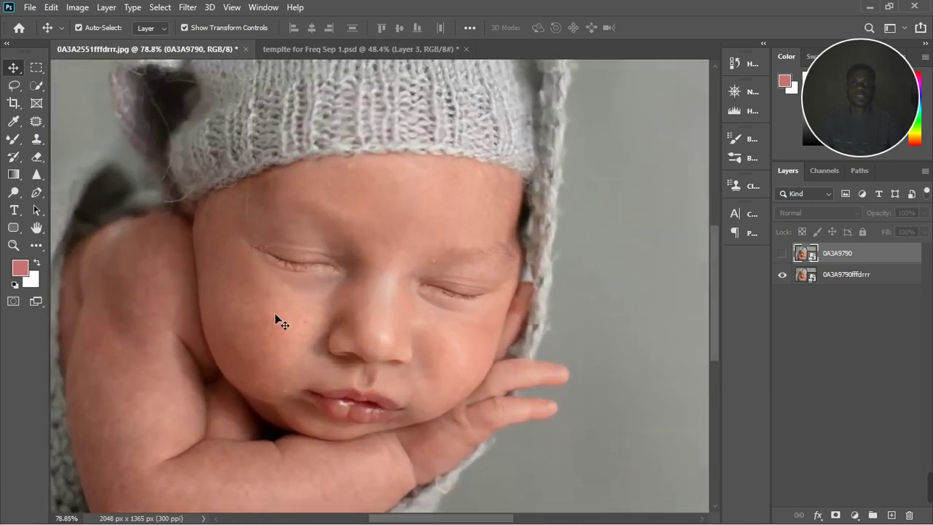
{"action": "scroll", "coordinate": [348, 351], "scroll_direction": "up", "scroll_amount": 1, "text": "alt"}
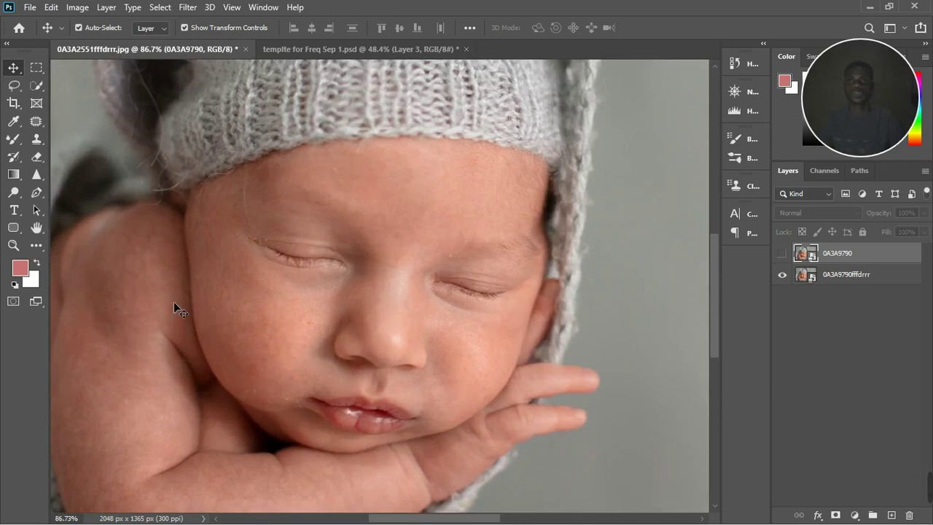
{"action": "scroll", "coordinate": [174, 302], "scroll_direction": "down", "scroll_amount": 2, "text": "alt"}
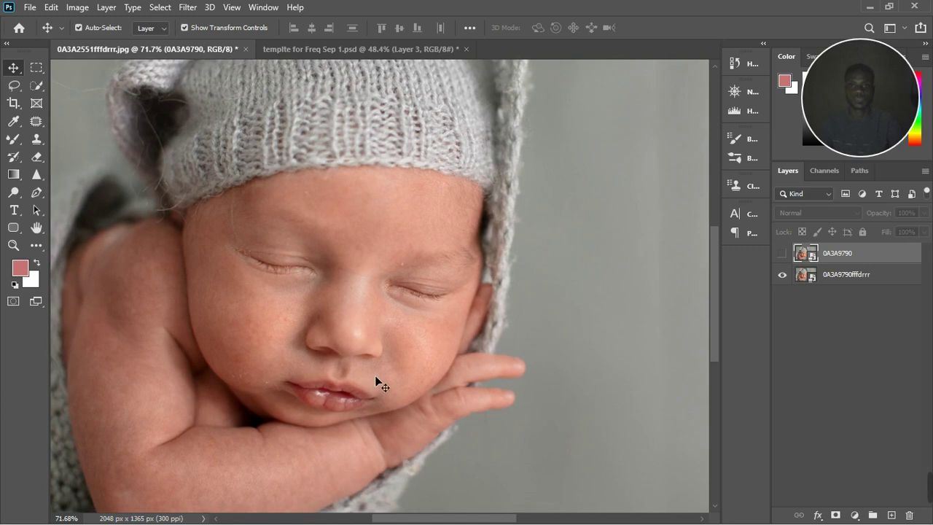
Move the 0A3A9790fffdrrr layer above 0A3A9790 and make the 0A3A9790 layer visible.
{"action": "left_click", "coordinate": [850, 294]}
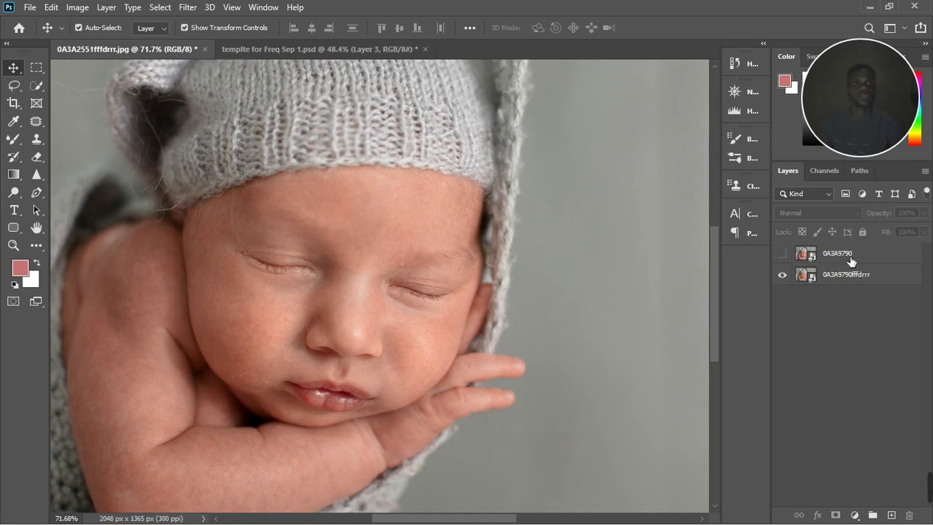
{"action": "left_click", "coordinate": [845, 283]}
{"action": "left_click_drag", "start_coordinate": [845, 283], "coordinate": [848, 250]}
{"action": "left_click", "coordinate": [782, 275]}
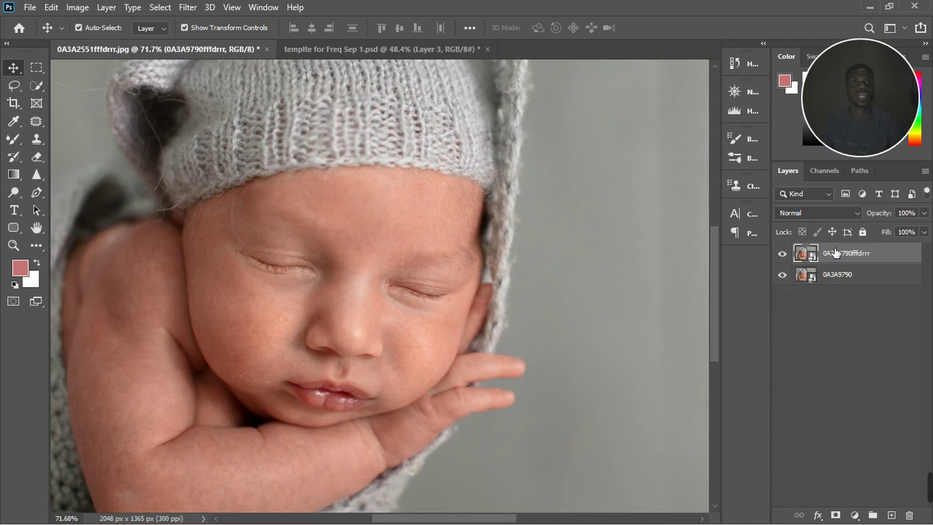
Duplicate the 0A3A9790fffdrrr layer twice and hide the uppermost copy.
{"action": "key", "text": "ctrl+j"}
{"action": "key", "text": "ctrl+j"}
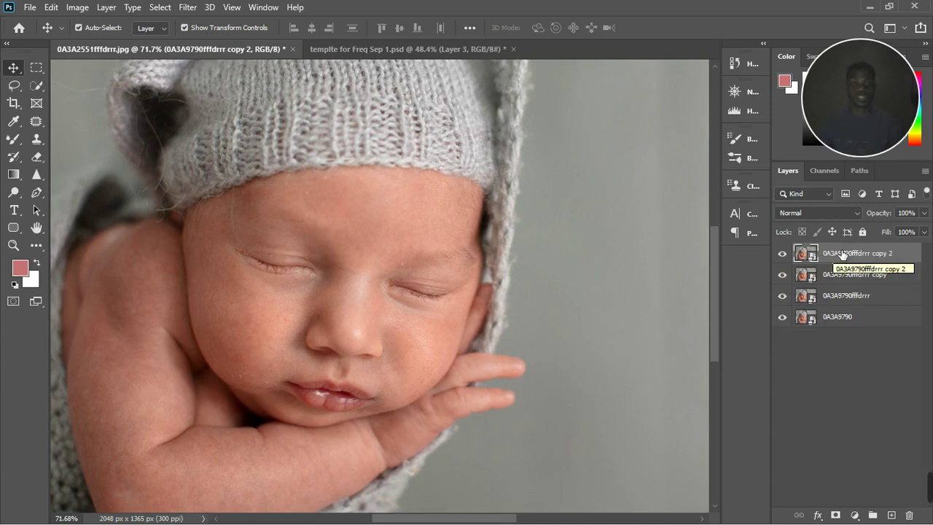
{"action": "left_click", "coordinate": [836, 275]}
{"action": "left_click", "coordinate": [781, 253]}
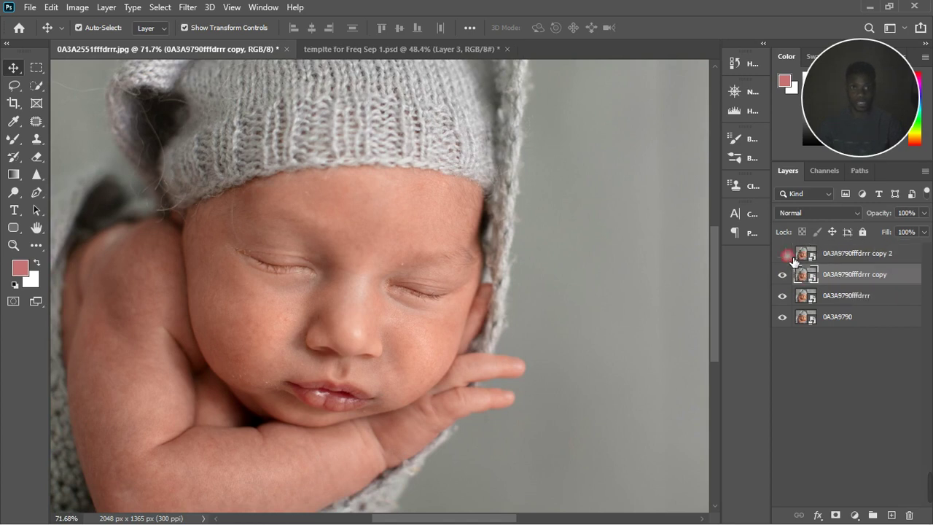
Rename the lower copy of the 0A3A9790fffdrrr layer to "color".
{"action": "double_click", "coordinate": [845, 277]}
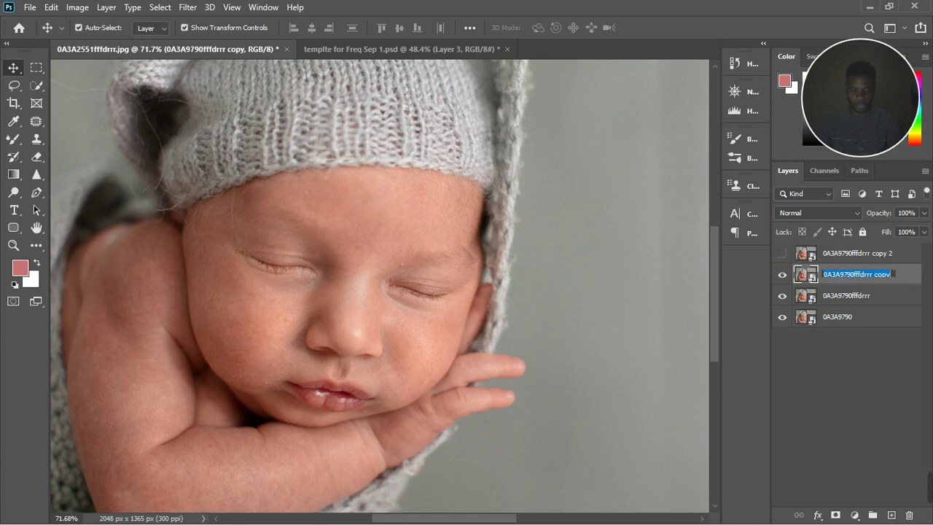
{"action": "type", "text": "color"}
{"action": "key", "text": "Return"}
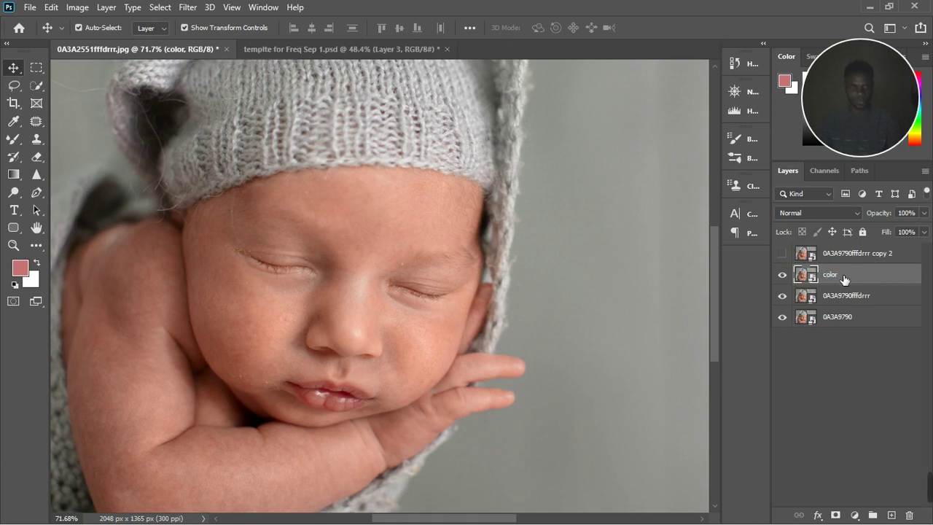
Rename the uppermost layer copy to "texture" and make it visible.
{"action": "double_click", "coordinate": [846, 257]}
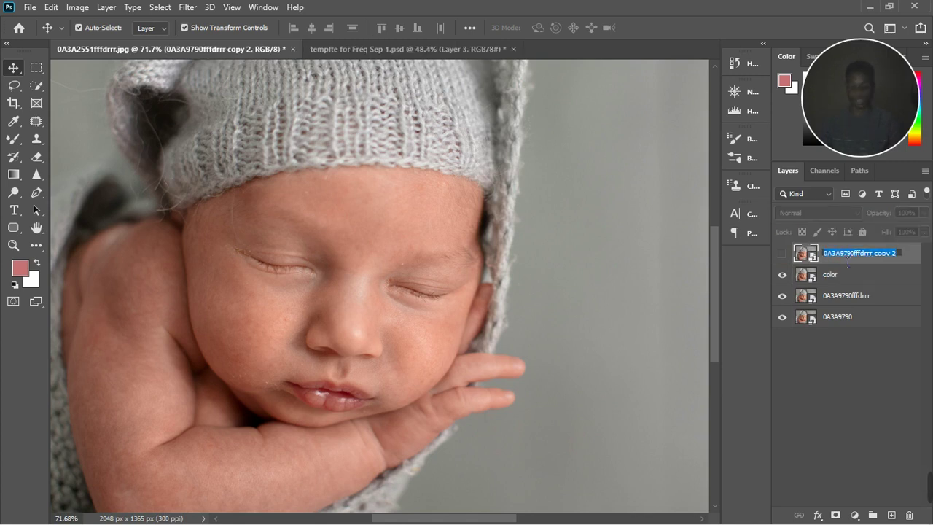
{"action": "type", "text": "texture"}
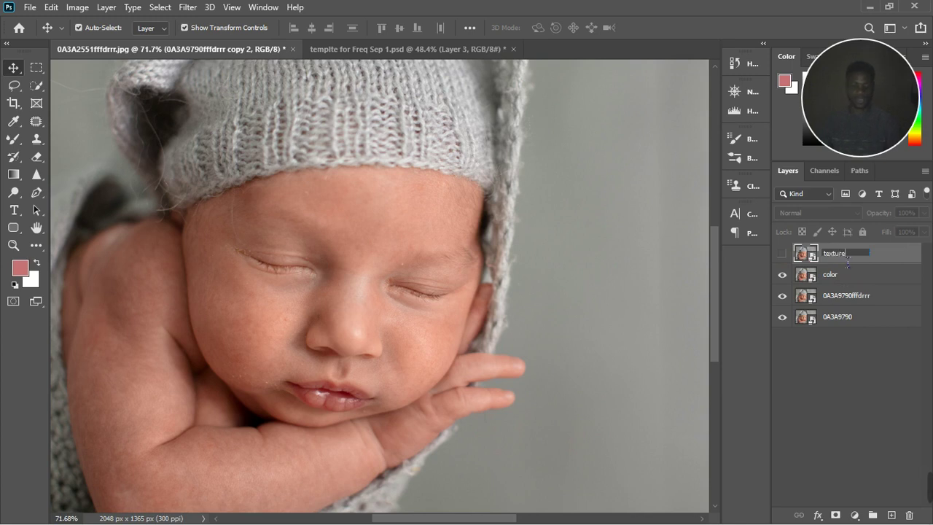
{"action": "key", "text": "Return"}
{"action": "left_click", "coordinate": [783, 255]}
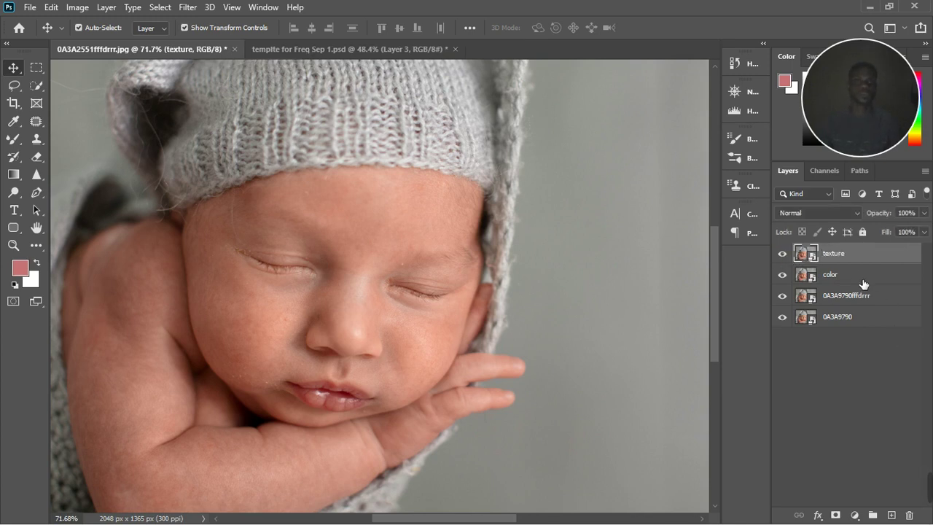
Hide the texture layer and apply a Gaussian Blur with a 4.9-pixel radius to the color layer.
{"action": "left_click", "coordinate": [831, 273]}
{"action": "left_click", "coordinate": [783, 257]}
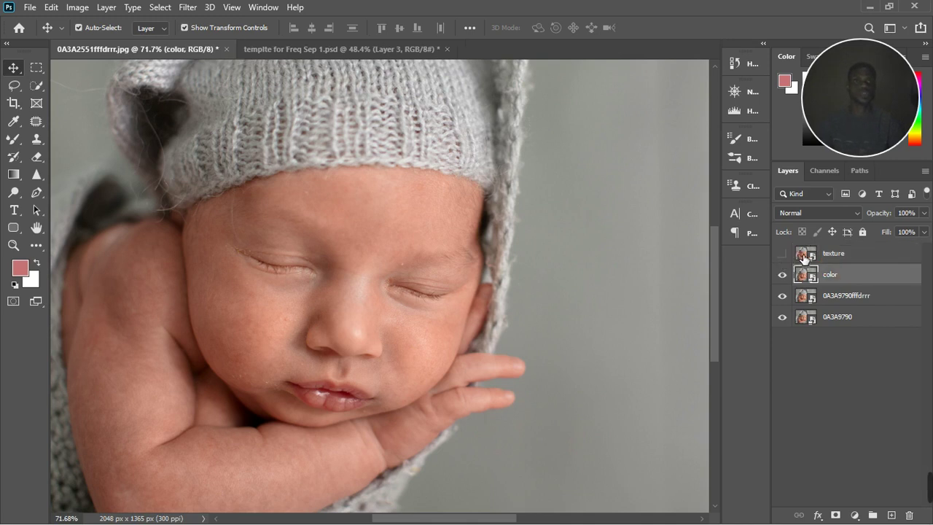
{"action": "left_click", "coordinate": [851, 255]}
{"action": "left_click", "coordinate": [869, 287]}
{"action": "left_click", "coordinate": [187, 7]}
{"action": "mouse_move", "coordinate": [218, 150]}
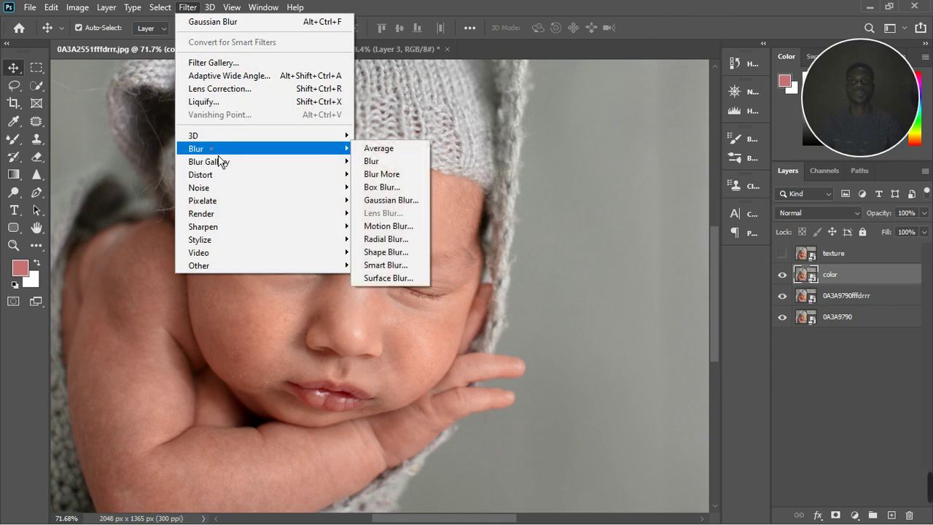
{"action": "left_click", "coordinate": [386, 200]}
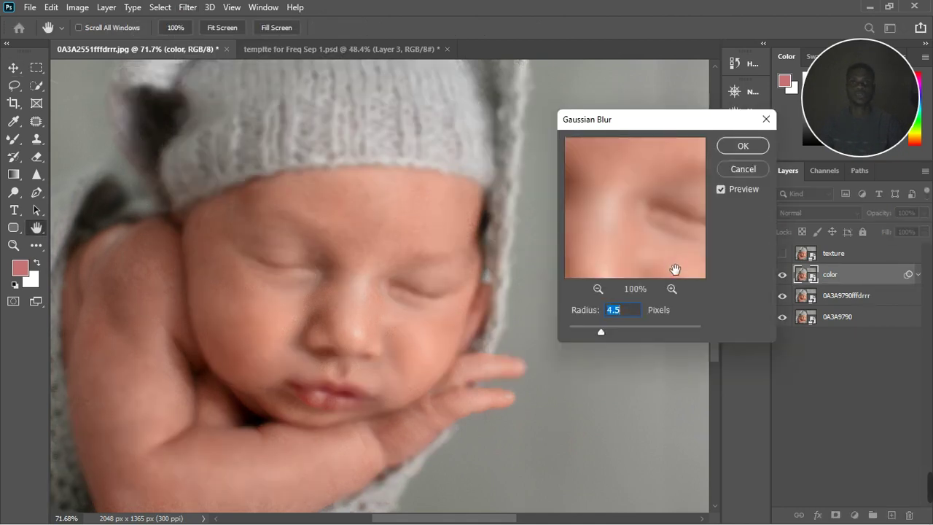
{"action": "left_click_drag", "start_coordinate": [613, 343], "coordinate": [610, 340]}
{"action": "left_click", "coordinate": [663, 255]}
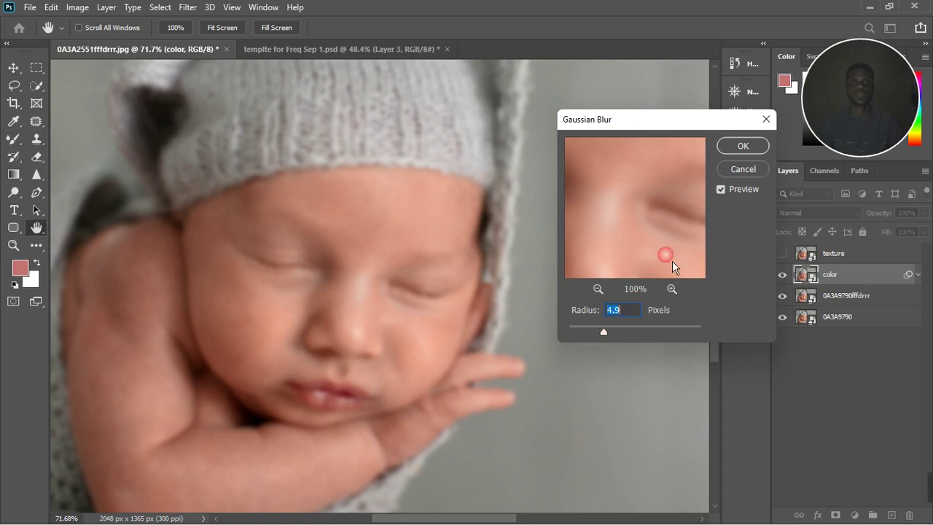
{"action": "left_click", "coordinate": [735, 148]}
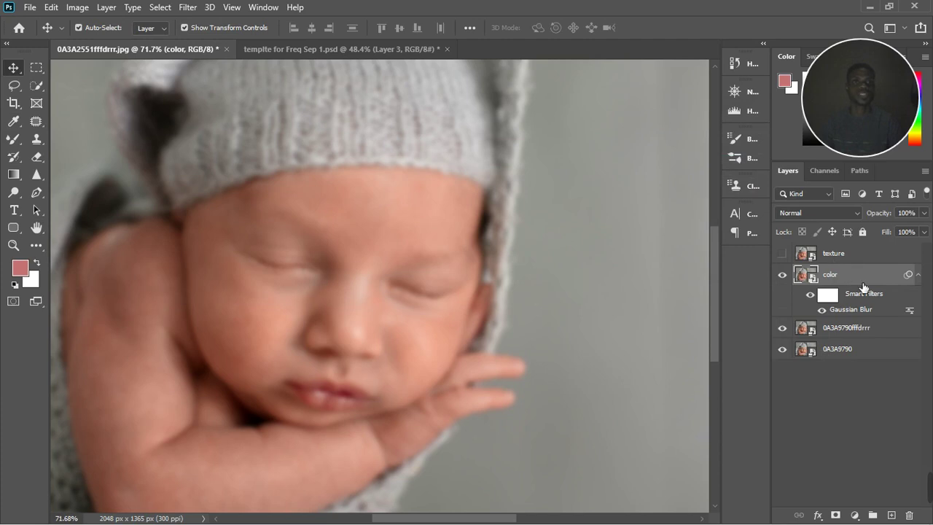
Rasterize and show the texture layer, and apply the color layer's image to it with Subtract blending, scale 2 and offset 128.
{"action": "right_click", "coordinate": [844, 255]}
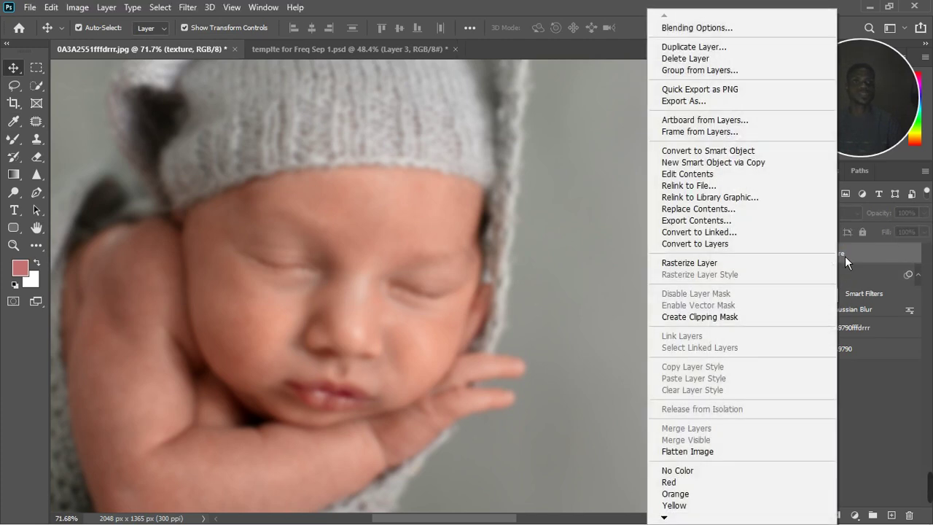
{"action": "left_click", "coordinate": [718, 267]}
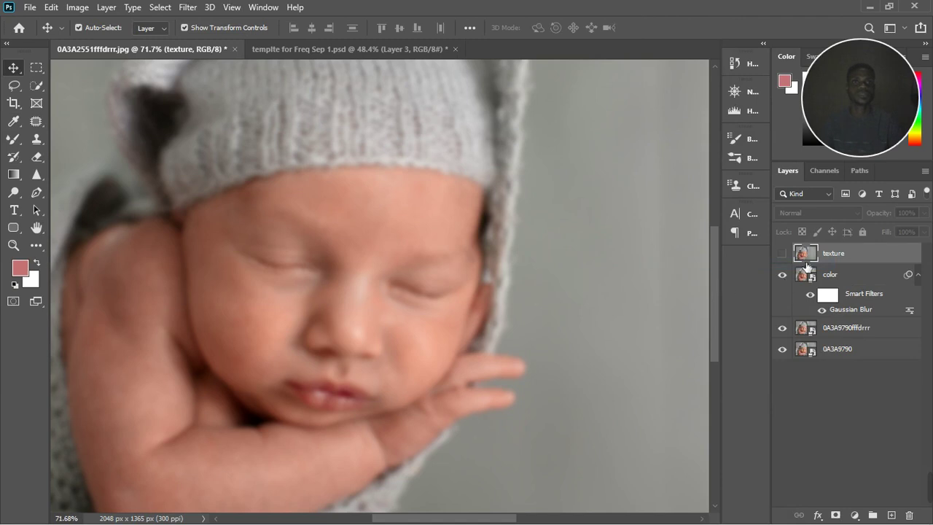
{"action": "left_click", "coordinate": [77, 7]}
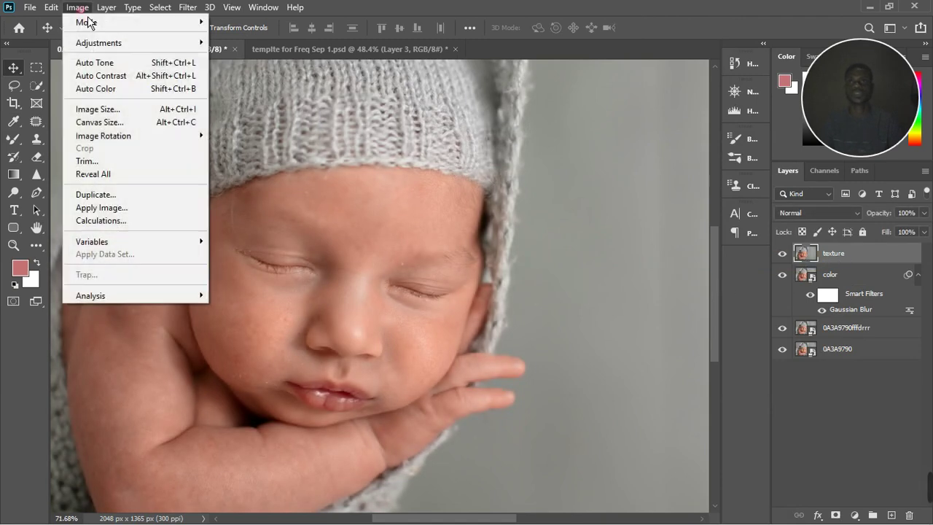
{"action": "left_click", "coordinate": [99, 210]}
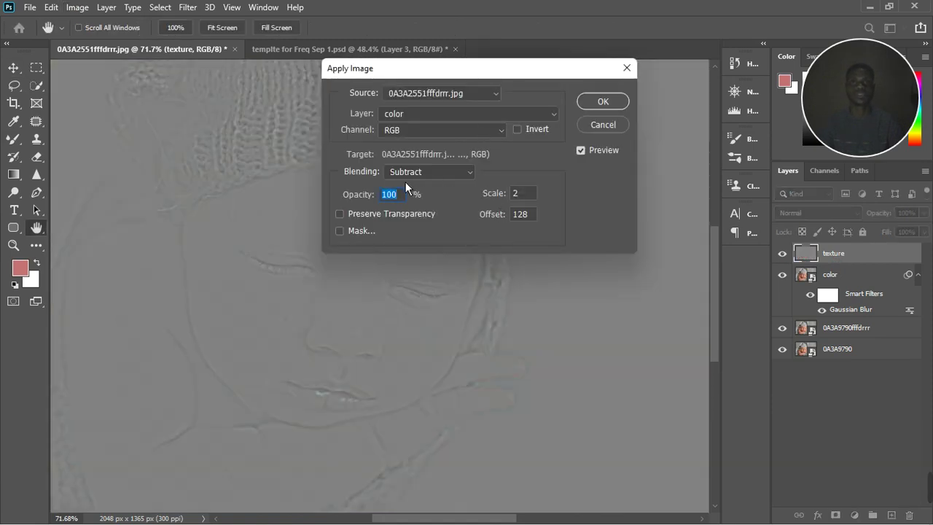
{"action": "left_click", "coordinate": [453, 121]}
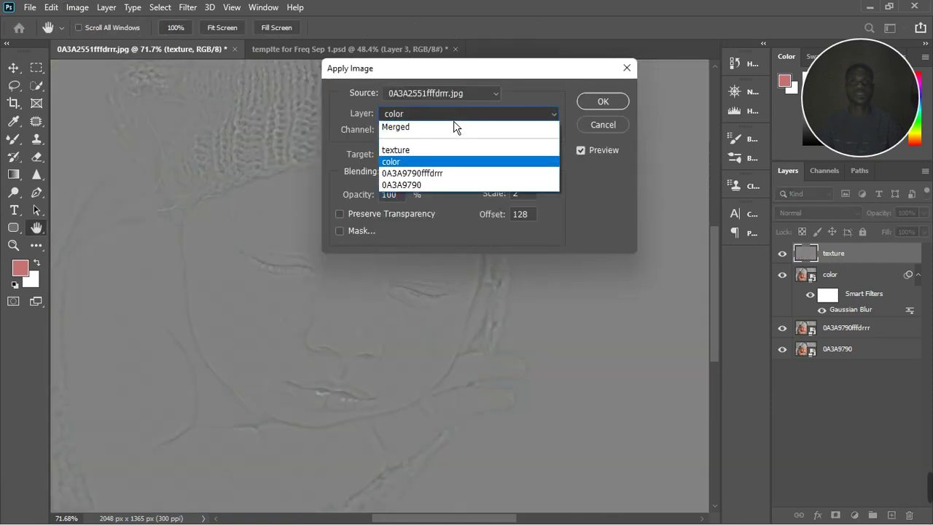
{"action": "left_click", "coordinate": [443, 164]}
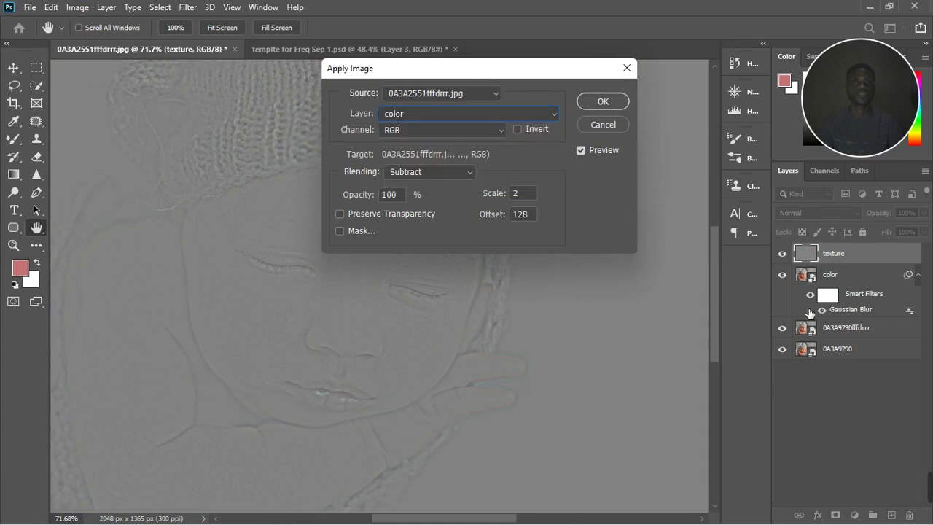
{"action": "left_click", "coordinate": [603, 109]}
Group the texture and color layers together.
{"action": "key", "text": "v"}
{"action": "key", "text": "ctrl+0"}
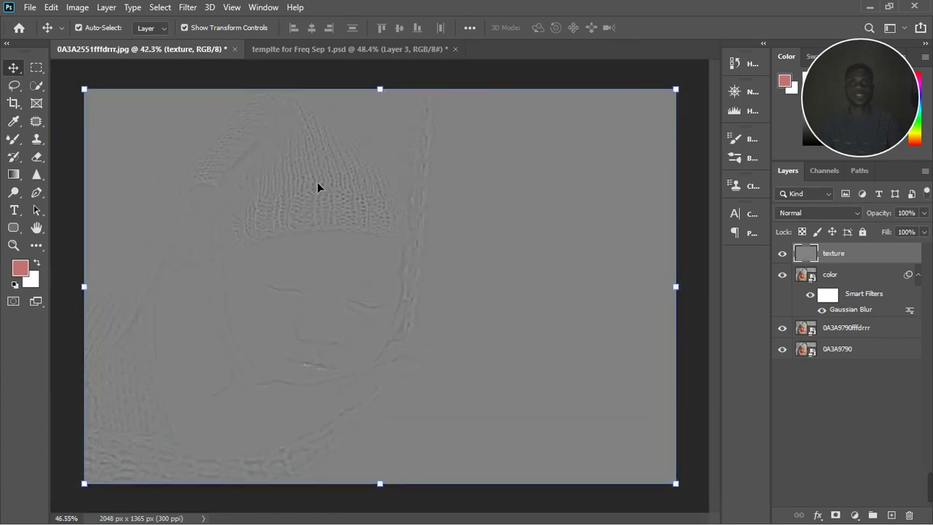
{"action": "scroll", "coordinate": [317, 183], "scroll_direction": "up", "scroll_amount": 1}
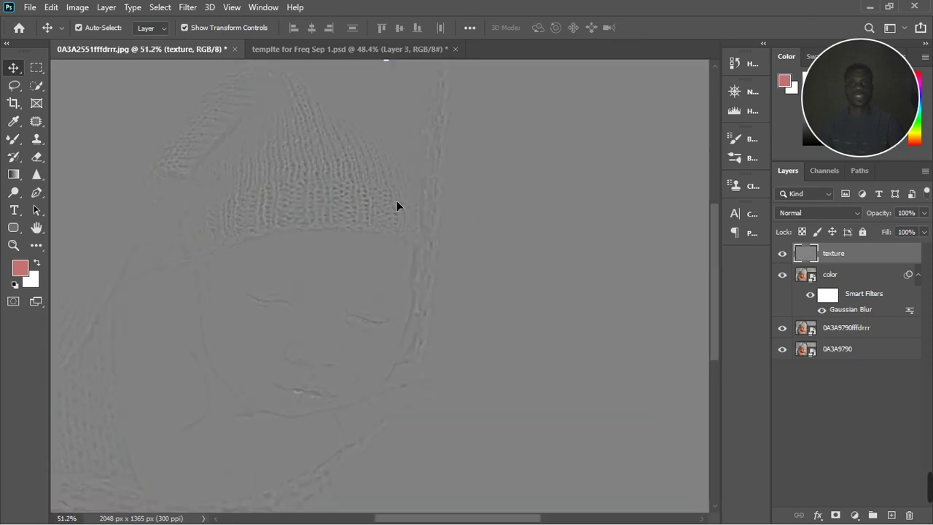
{"action": "left_click", "coordinate": [846, 281]}
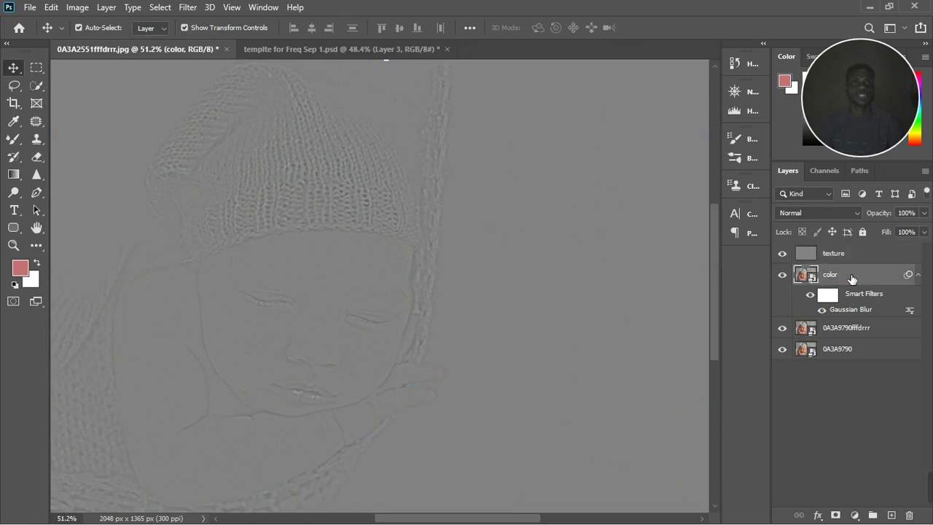
{"action": "left_click", "coordinate": [863, 257], "text": "ctrl"}
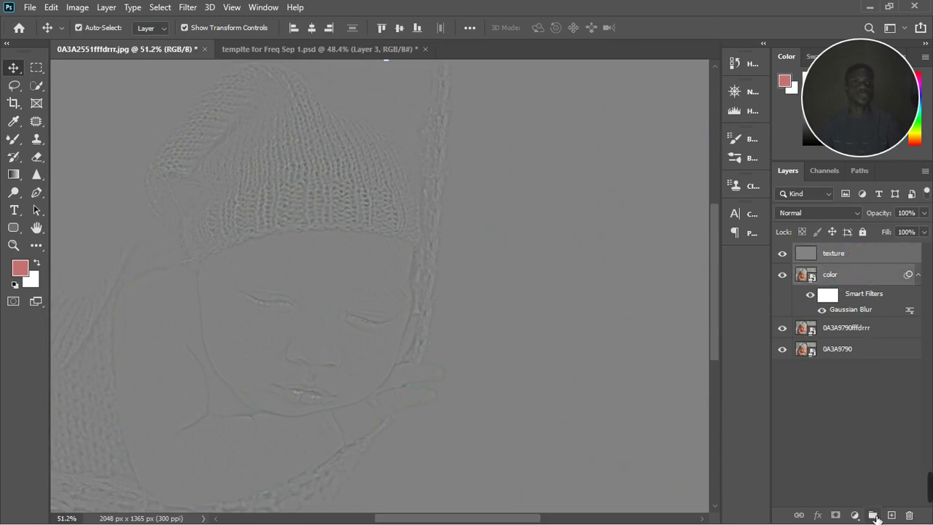
{"action": "left_click", "coordinate": [872, 515]}
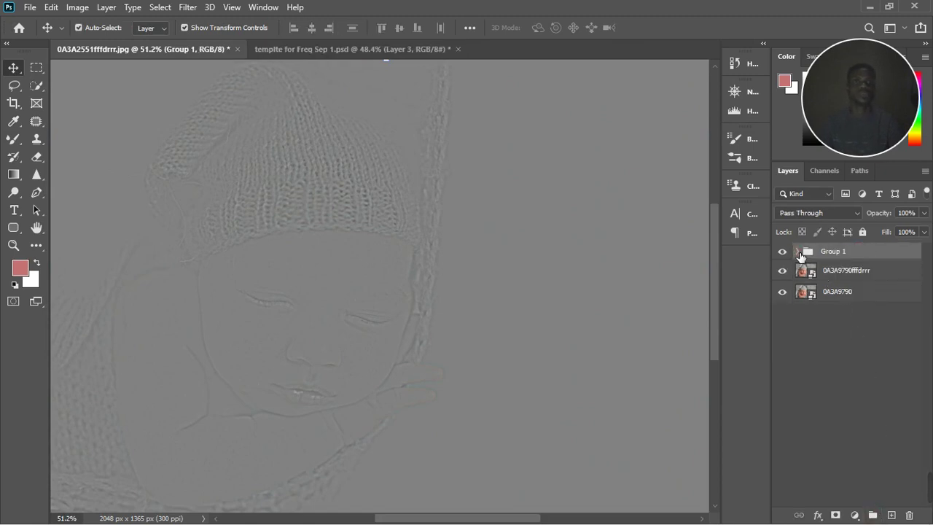
Set the blend mode of the texture layer inside the new group to Linear Light.
{"action": "left_click", "coordinate": [798, 252]}
{"action": "left_click", "coordinate": [846, 271]}
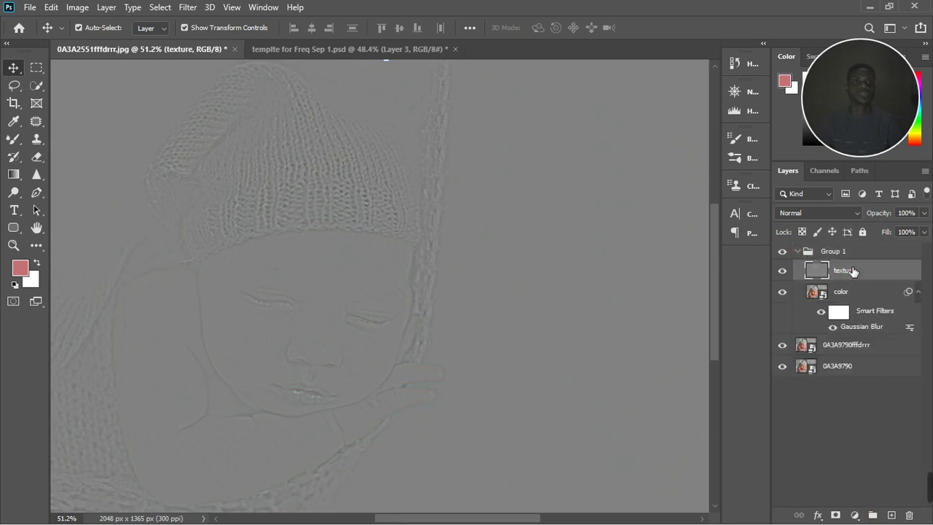
{"action": "left_click", "coordinate": [840, 212]}
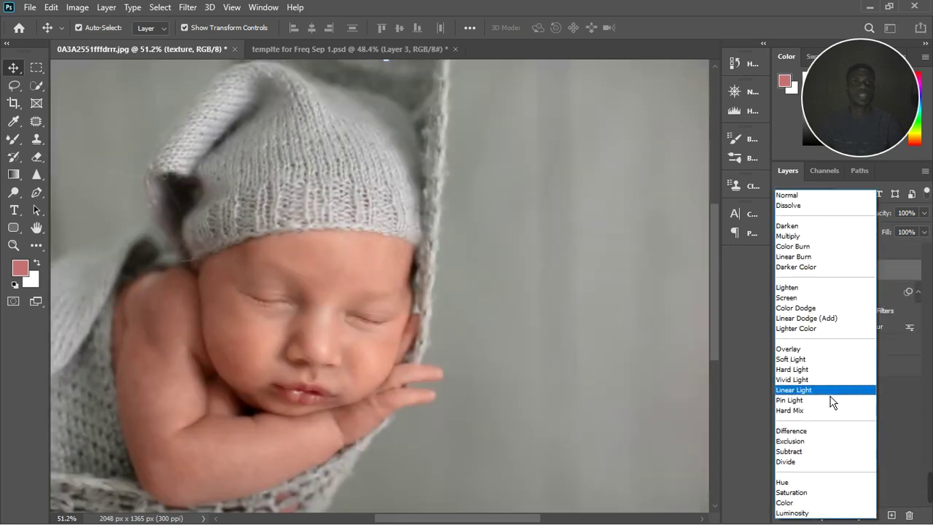
{"action": "left_click", "coordinate": [824, 396]}
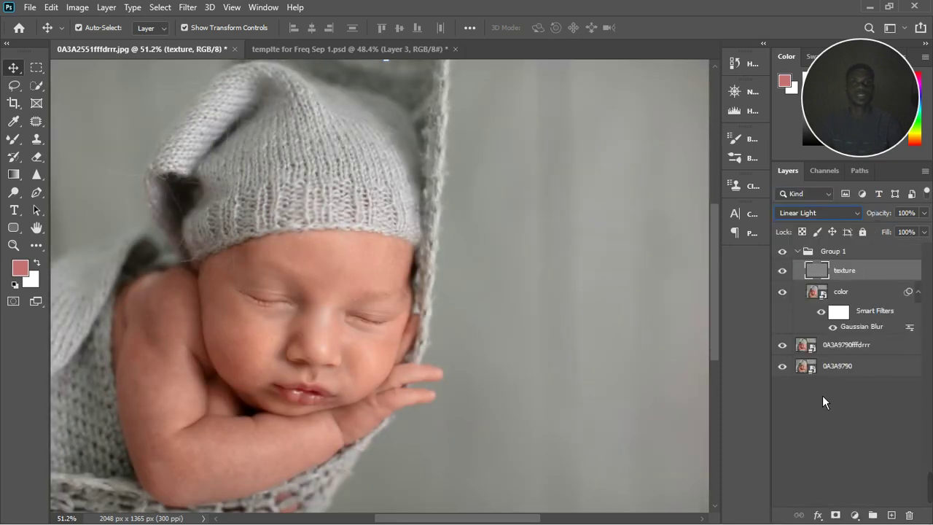
Toggle the visibility of Group 1 to compare the photo with and without the separated layers.
{"action": "left_click", "coordinate": [786, 253]}
{"action": "left_click", "coordinate": [790, 255]}
{"action": "left_click", "coordinate": [789, 257]}
{"action": "left_click", "coordinate": [790, 256]}
Activate the Clone Stamp tool and rasterize the color layer together with its Gaussian Blur.
{"action": "scroll", "coordinate": [329, 269], "scroll_direction": "up", "scroll_amount": 5}
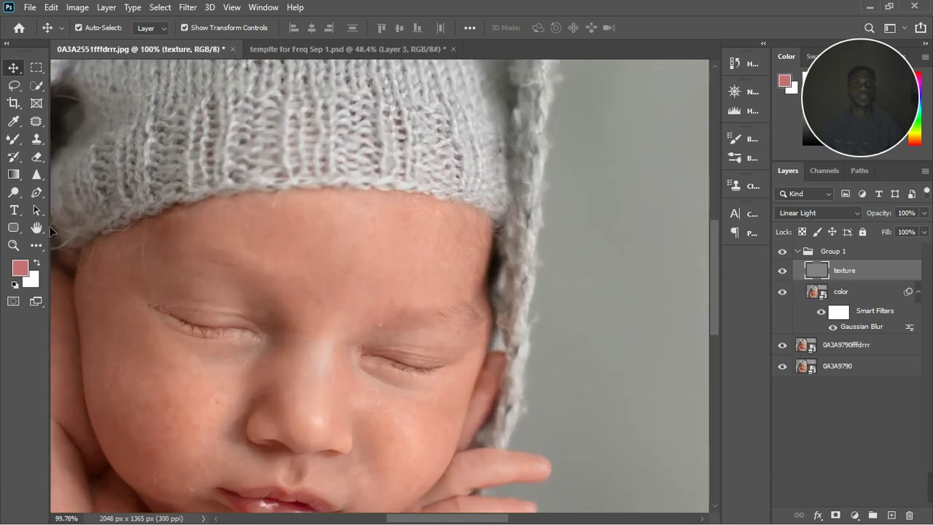
{"action": "left_click", "coordinate": [35, 145]}
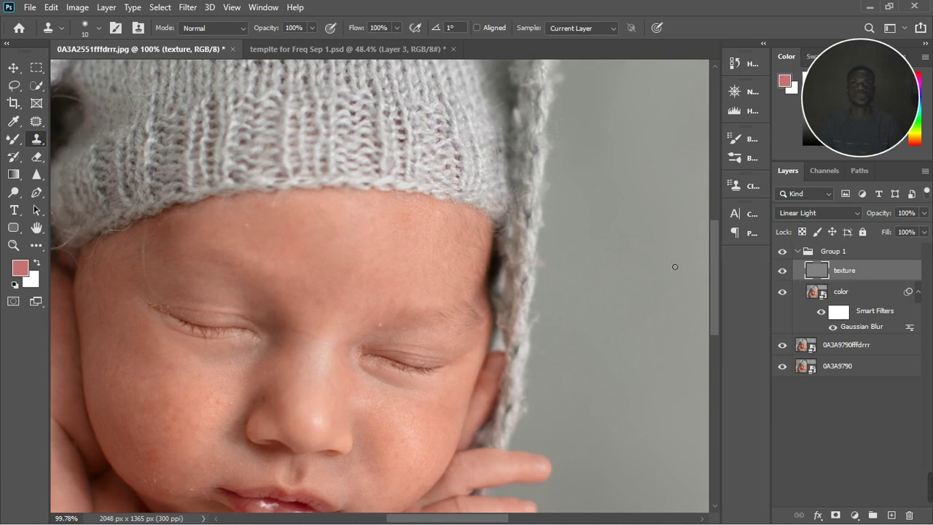
{"action": "left_click", "coordinate": [864, 301]}
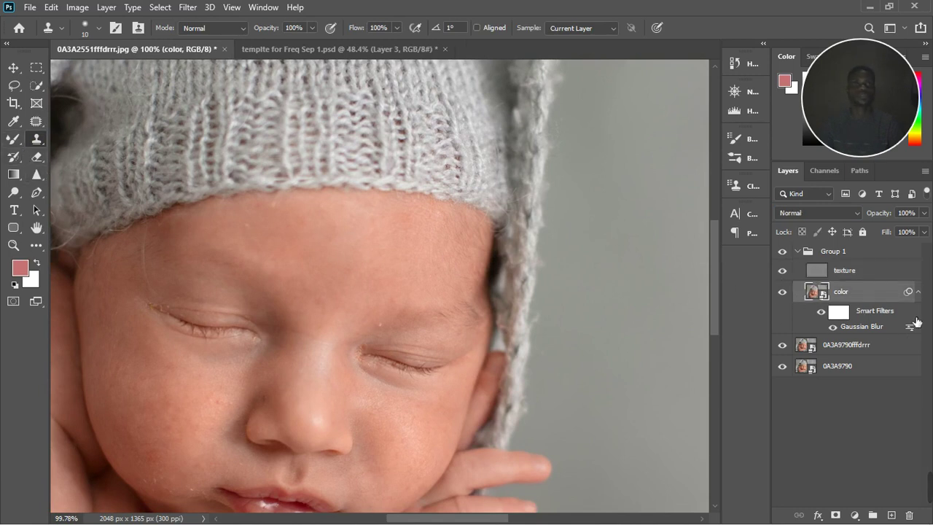
{"action": "right_click", "coordinate": [882, 299]}
{"action": "left_click", "coordinate": [767, 267]}
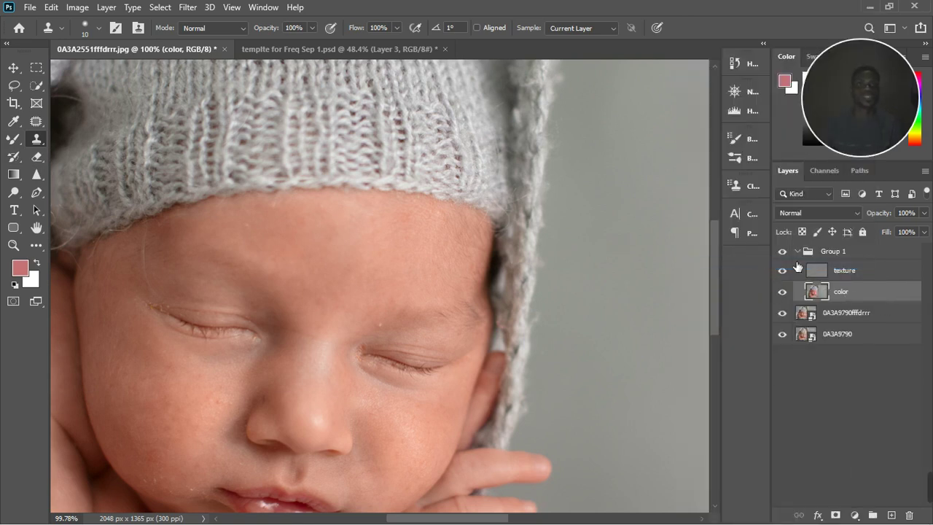
Clone clean skin texture over the small light spot on the baby's forehead, working on the texture layer.
{"action": "left_click", "coordinate": [849, 271]}
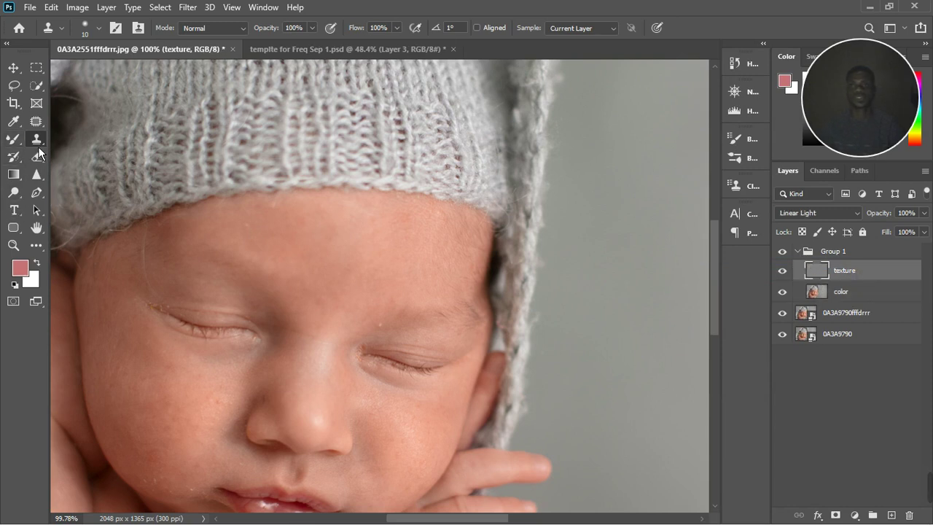
{"action": "scroll", "coordinate": [386, 320], "scroll_direction": "up", "scroll_amount": 5}
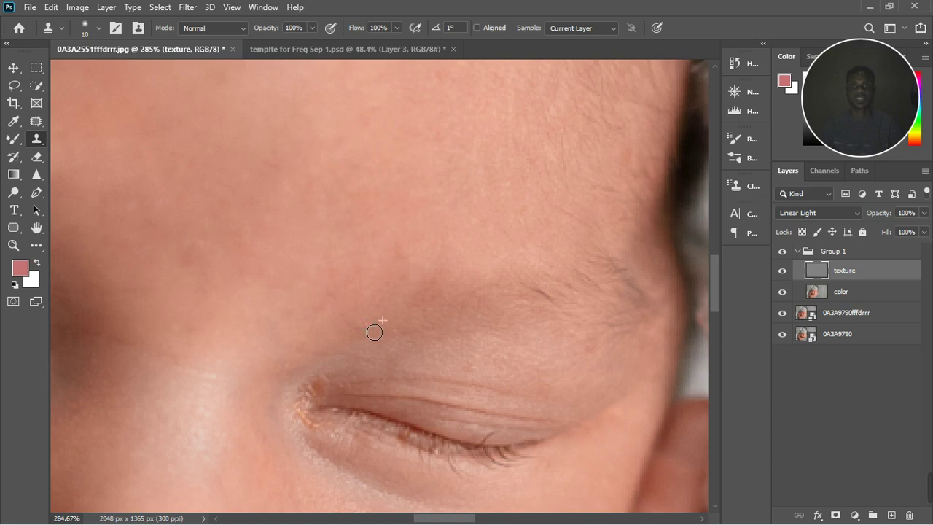
{"action": "scroll", "coordinate": [457, 277], "scroll_direction": "down", "scroll_amount": 5}
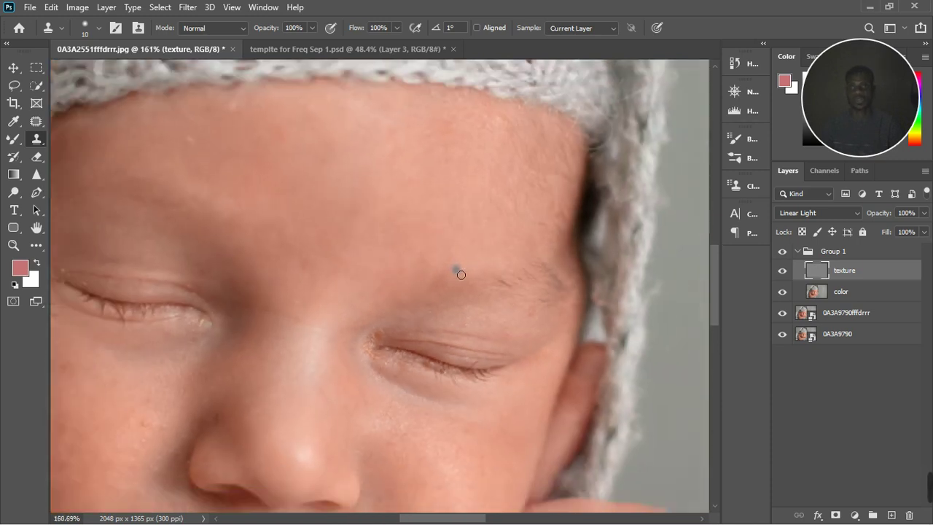
{"action": "scroll", "coordinate": [218, 182], "scroll_direction": "up", "scroll_amount": 5}
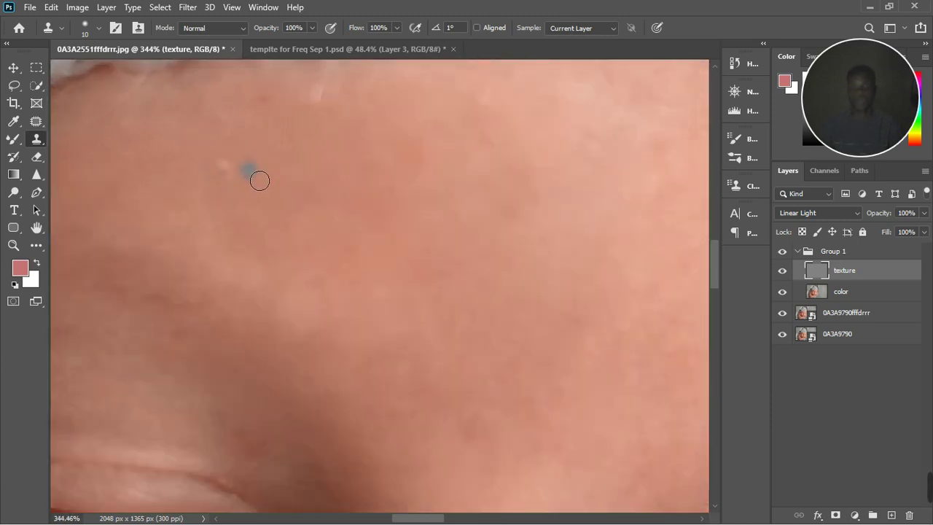
{"action": "key", "text": "ctrl+z"}
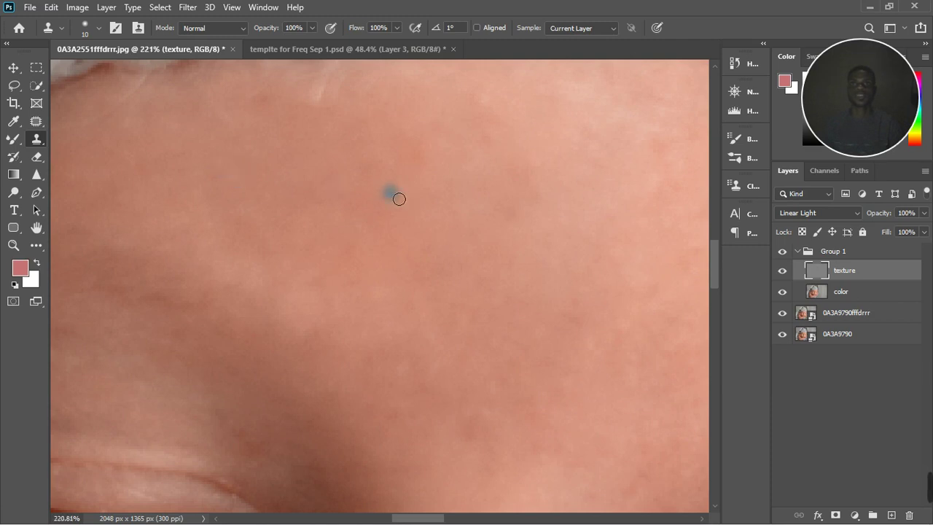
Clone clean skin texture over the white specks on the upper eyelid near the closed eye's outer corner.
{"action": "scroll", "coordinate": [394, 195], "scroll_direction": "down", "scroll_amount": 5}
{"action": "scroll", "coordinate": [398, 197], "scroll_direction": "down", "scroll_amount": 2}
{"action": "scroll", "coordinate": [194, 298], "scroll_direction": "up", "scroll_amount": 9}
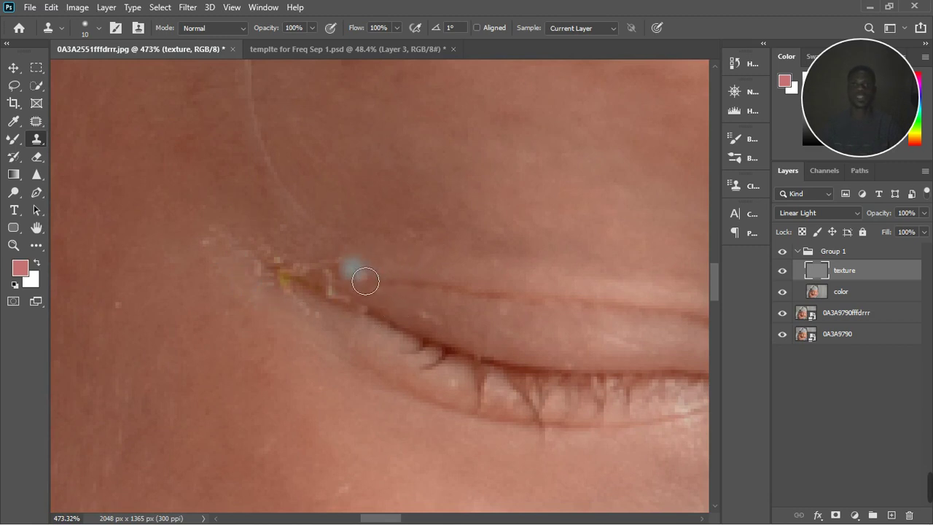
{"action": "left_click_drag", "start_coordinate": [357, 274], "coordinate": [329, 278]}
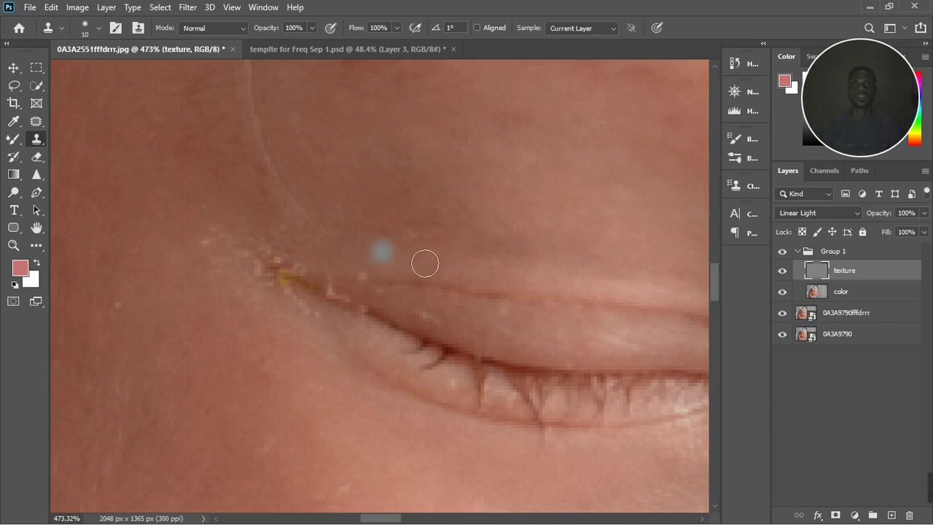
{"action": "left_click", "coordinate": [328, 273]}
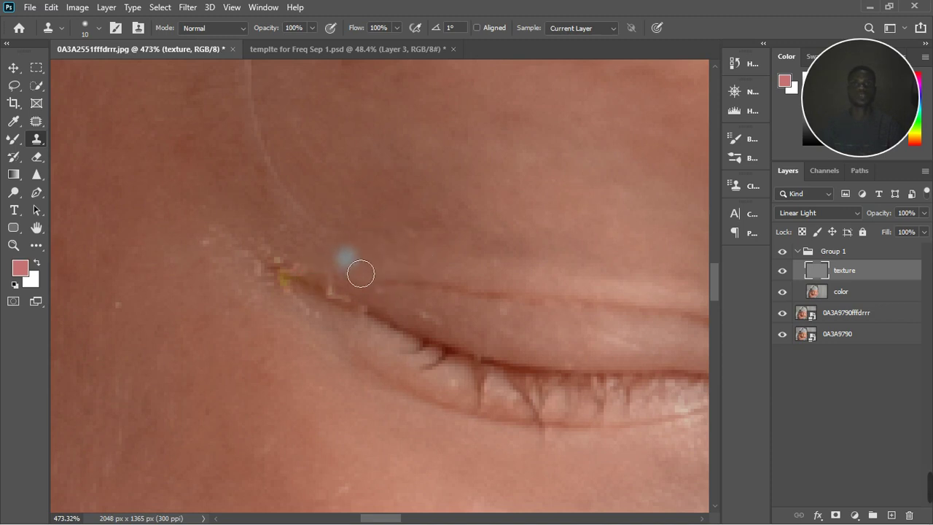
Try the Clone Stamp with Aligned sampling enabled on the skin above the upper eyelid.
{"action": "left_click", "coordinate": [483, 31]}
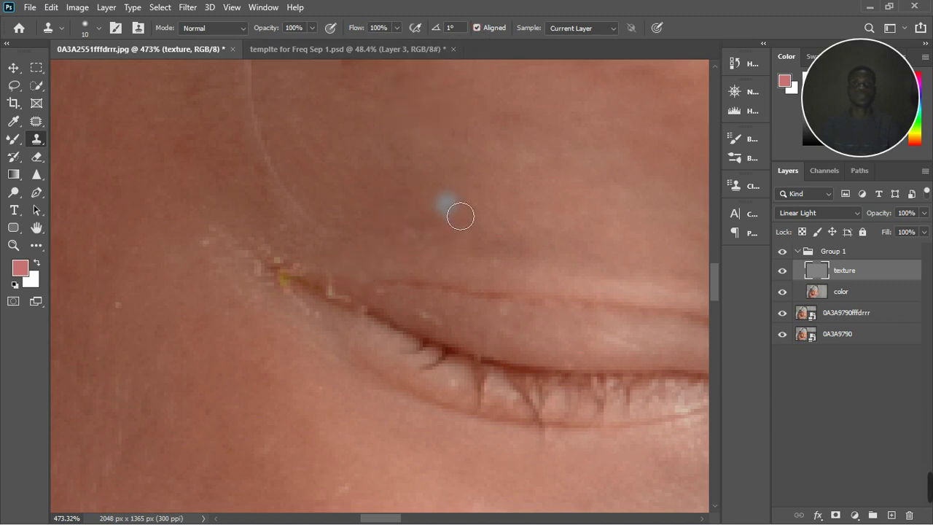
{"action": "left_click_drag", "start_coordinate": [460, 217], "coordinate": [371, 219]}
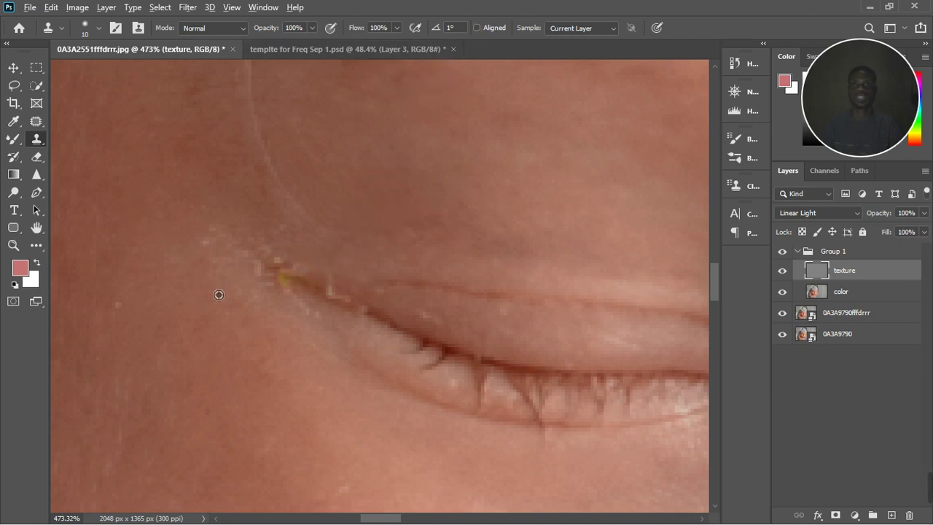
Clone clean skin texture over the white flakes around the closed eye's outer corner and the start of its lash line.
{"action": "left_click", "coordinate": [217, 267], "text": "alt"}
{"action": "left_click", "coordinate": [259, 237], "text": "alt"}
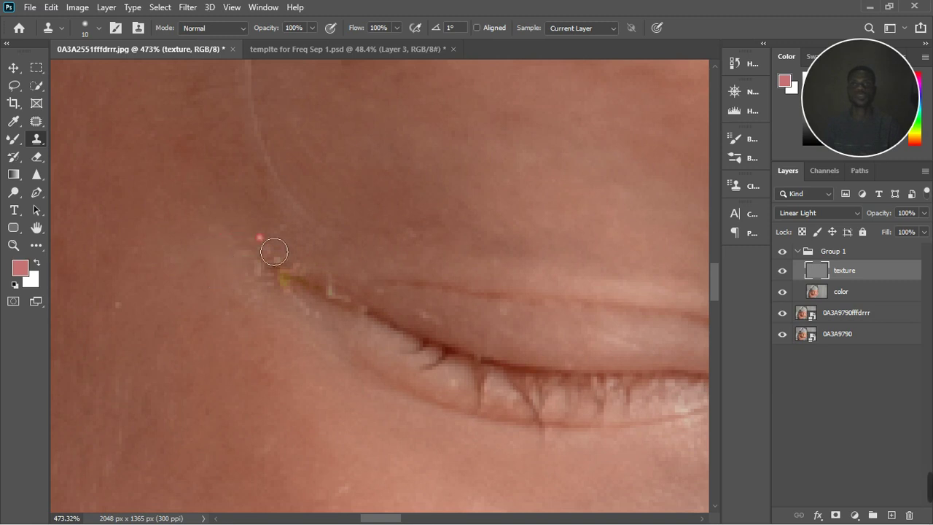
{"action": "left_click", "coordinate": [275, 252]}
{"action": "left_click", "coordinate": [331, 330], "text": "alt"}
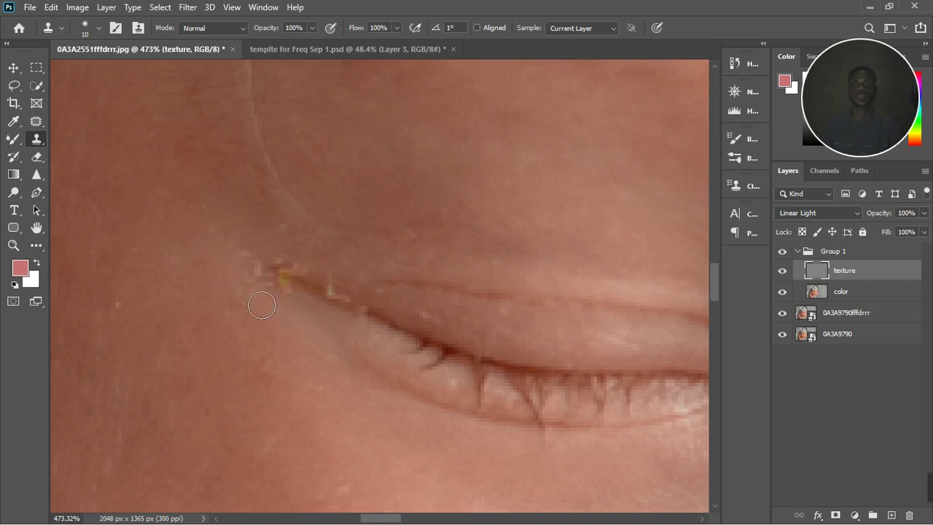
{"action": "left_click", "coordinate": [339, 288]}
{"action": "left_click", "coordinate": [371, 296], "text": "alt"}
{"action": "left_click_drag", "start_coordinate": [332, 288], "coordinate": [307, 280]}
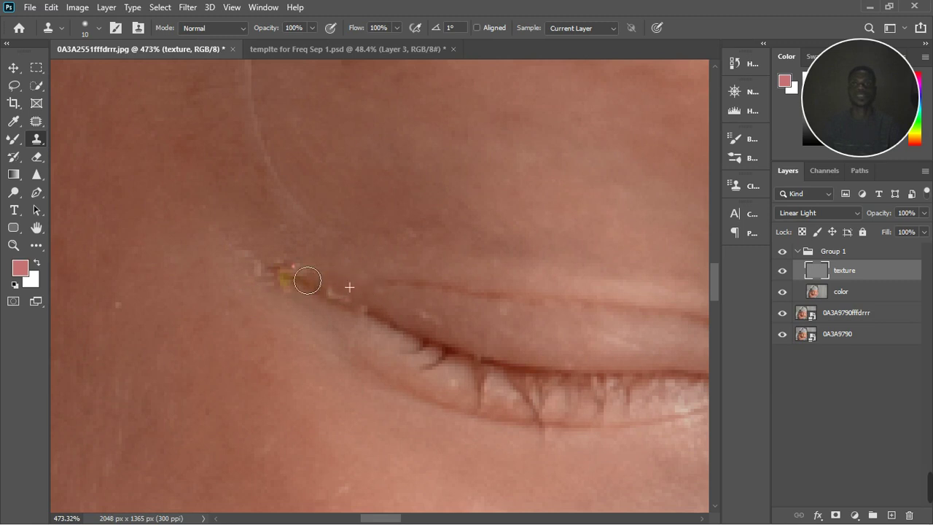
Clone clean skin texture over the yellow crust and the remaining flakes at the closed eye's outer corner.
{"action": "left_click", "coordinate": [309, 275]}
{"action": "left_click", "coordinate": [304, 262], "text": "alt"}
{"action": "left_click", "coordinate": [279, 284]}
{"action": "left_click", "coordinate": [258, 285]}
{"action": "left_click", "coordinate": [232, 281]}
{"action": "left_click", "coordinate": [258, 271]}
{"action": "left_click", "coordinate": [275, 283]}
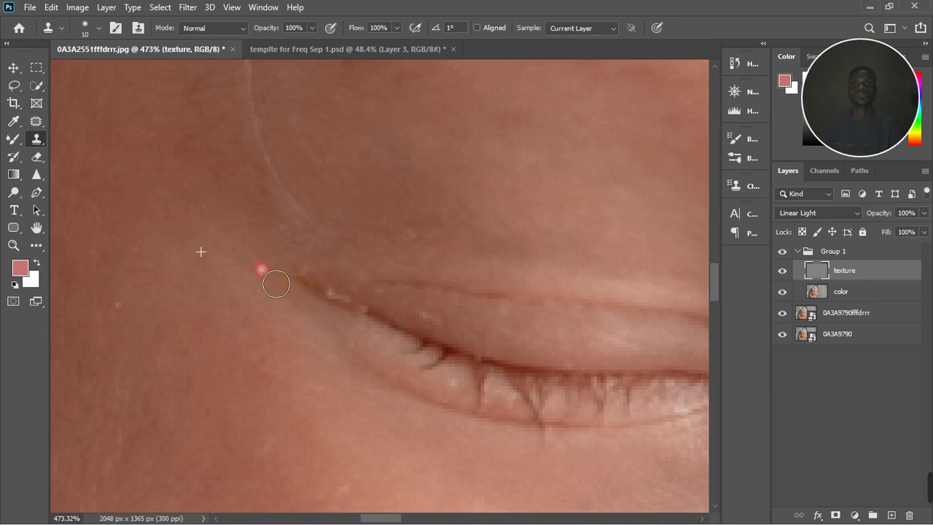
Clone clean texture over the rough skin just below the eye's outer corner and the small light spot on the temple.
{"action": "left_click", "coordinate": [272, 307]}
{"action": "left_click", "coordinate": [308, 325], "text": "alt"}
{"action": "left_click", "coordinate": [294, 318]}
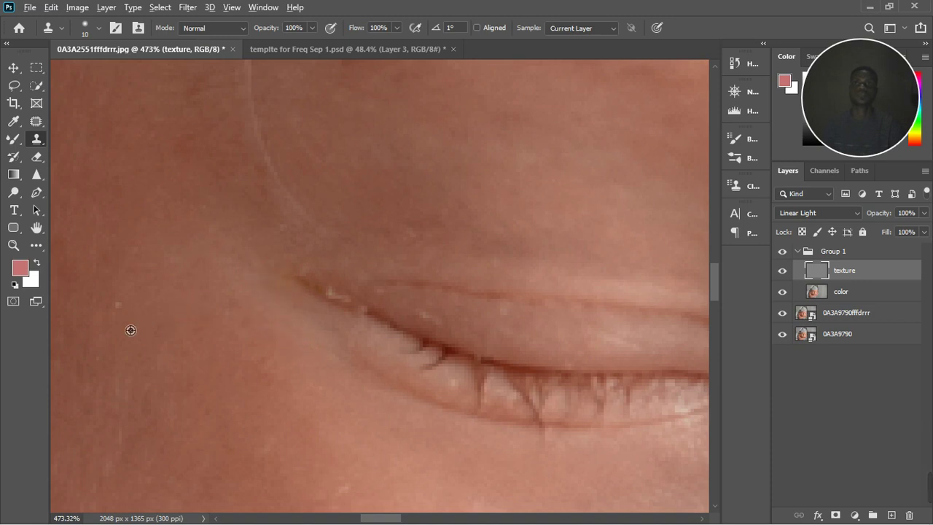
{"action": "left_click", "coordinate": [130, 330], "text": "alt"}
{"action": "left_click", "coordinate": [122, 313]}
Reduce the Clone Stamp to 6 px and clone out the fine specks along the lash line and on the upper eyelid.
{"action": "left_click", "coordinate": [387, 312], "text": "alt"}
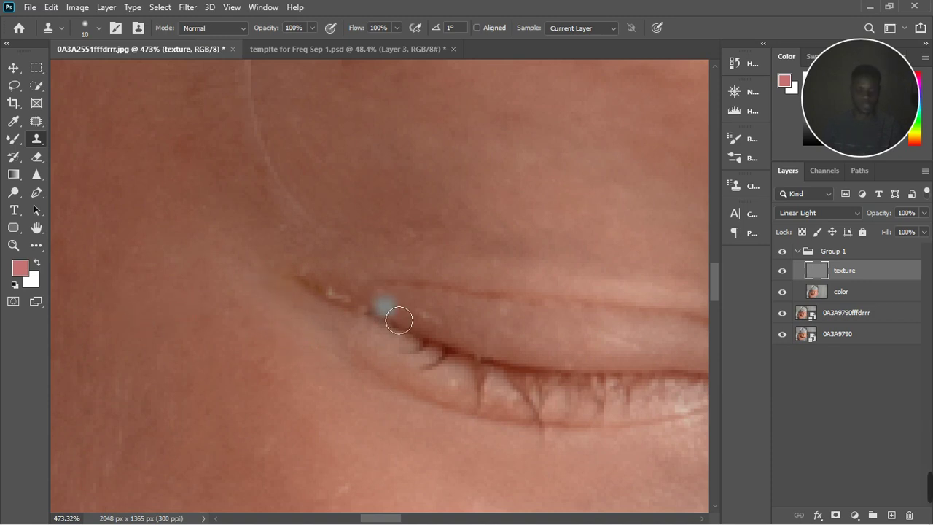
{"action": "key", "text": "bracketleft"}
{"action": "key", "text": "bracketleft"}
{"action": "key", "text": "bracketleft"}
{"action": "key", "text": "bracketleft"}
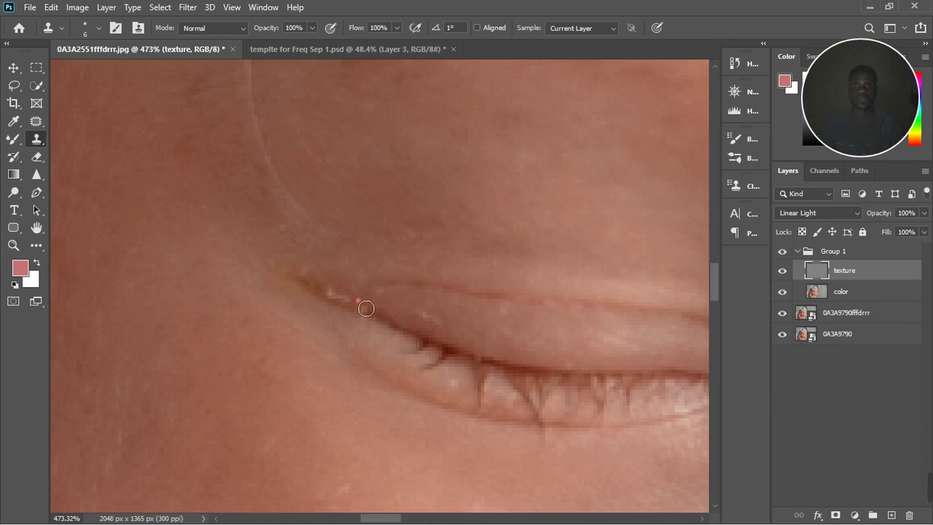
{"action": "left_click", "coordinate": [447, 325]}
{"action": "left_click_drag", "start_coordinate": [423, 317], "coordinate": [407, 310]}
{"action": "left_click", "coordinate": [511, 327]}
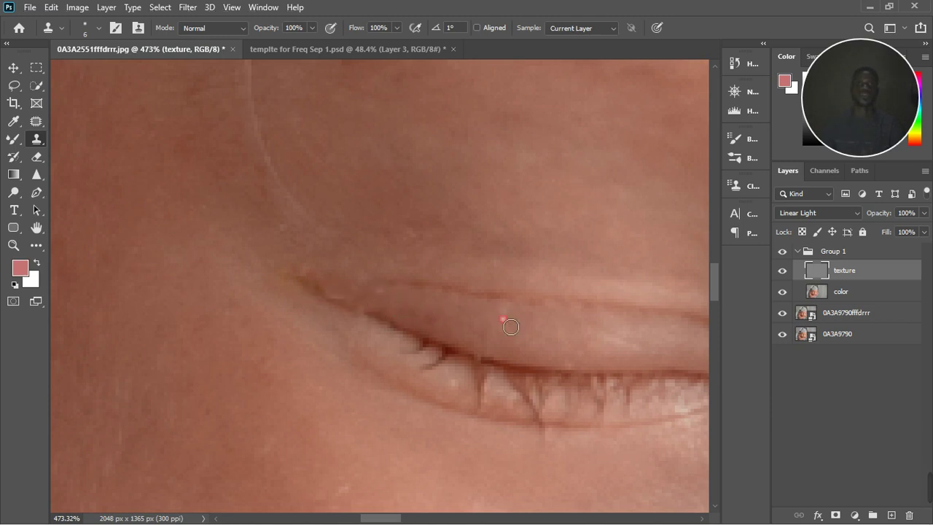
{"action": "left_click", "coordinate": [533, 332]}
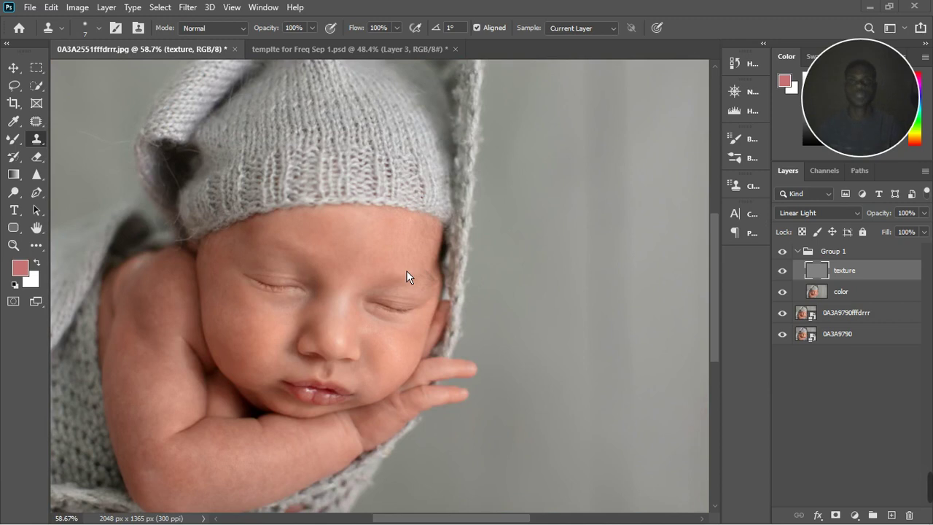
Compare the cleaned face with the original by hiding and showing Group 1, and inspect the forehead and eyes closely.
{"action": "scroll", "coordinate": [333, 317], "scroll_direction": "up", "scroll_amount": 2}
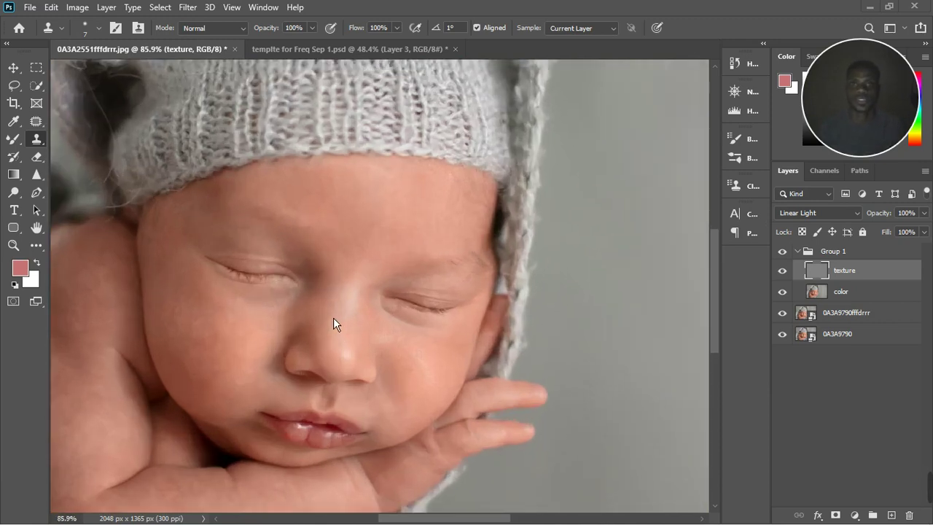
{"action": "scroll", "coordinate": [556, 269], "scroll_direction": "down", "scroll_amount": 2}
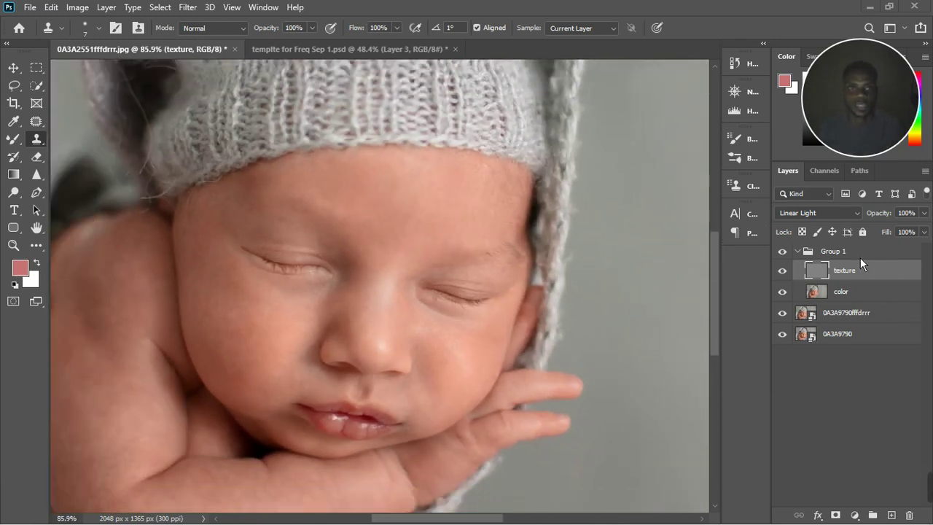
{"action": "left_click", "coordinate": [784, 253]}
{"action": "scroll", "coordinate": [271, 267], "scroll_direction": "up", "scroll_amount": 3}
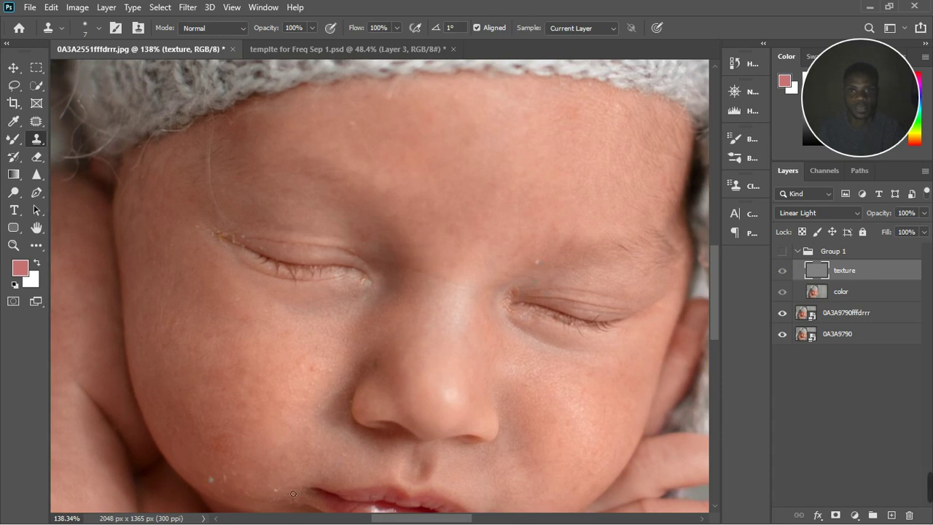
{"action": "left_click", "coordinate": [783, 252]}
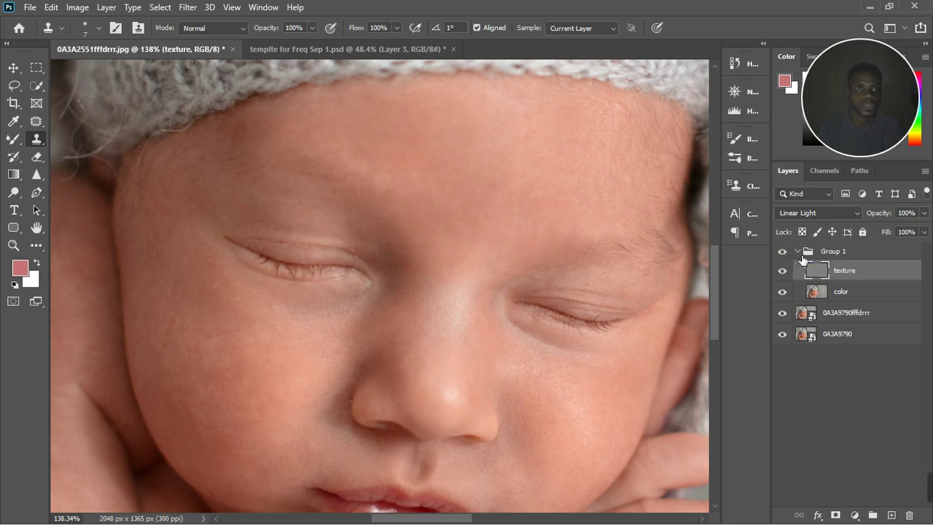
{"action": "scroll", "coordinate": [639, 132], "scroll_direction": "up", "scroll_amount": 3}
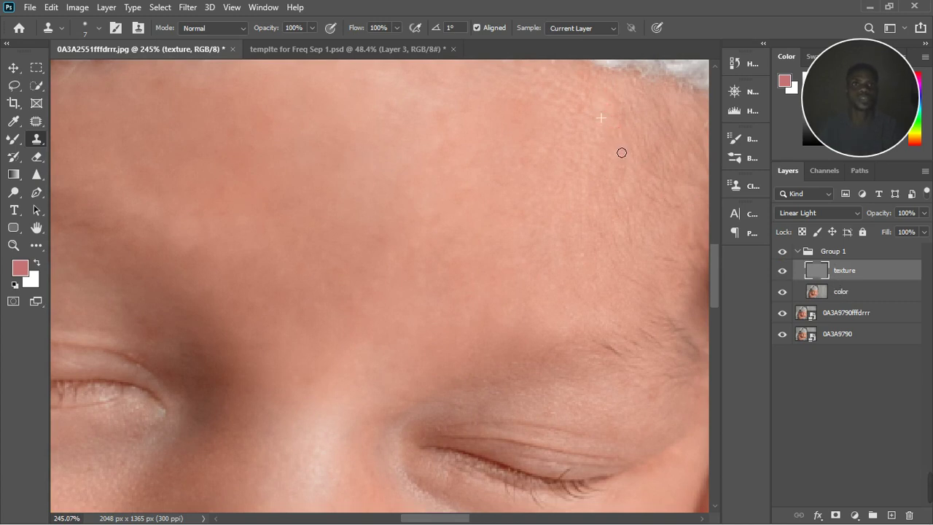
{"action": "scroll", "coordinate": [621, 153], "scroll_direction": "down", "scroll_amount": 2}
{"action": "scroll", "coordinate": [621, 153], "scroll_direction": "down", "scroll_amount": 4}
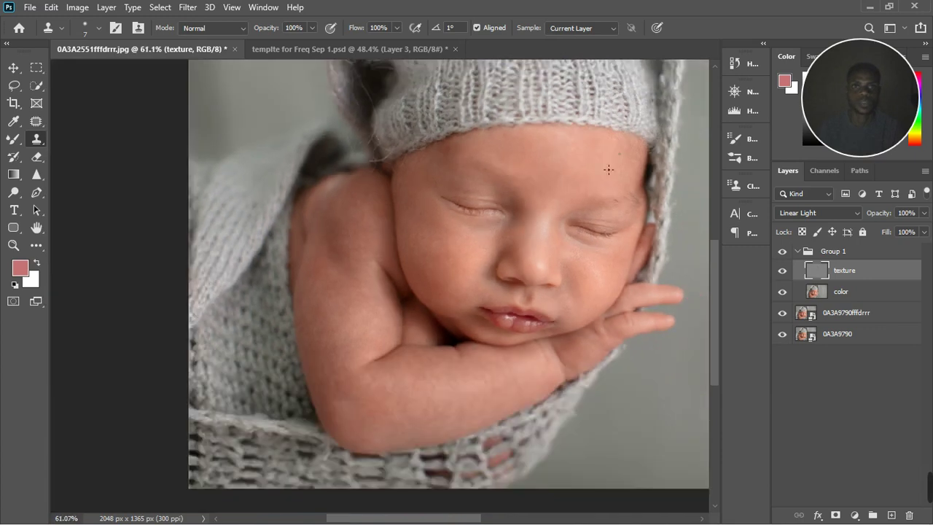
Blend uneven skin tones on the cheek near the hand and on the forehead, using the Mixer Brush on the color layer.
{"action": "left_click", "coordinate": [866, 295]}
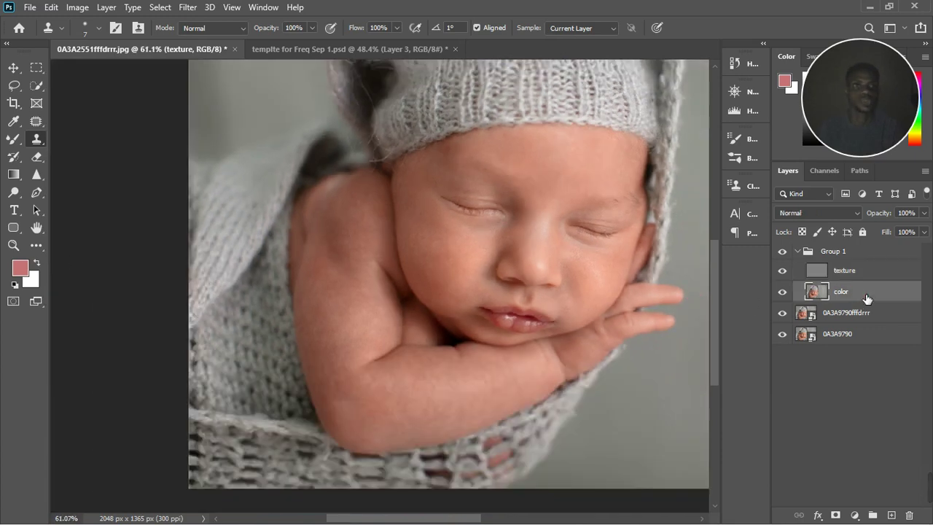
{"action": "left_click", "coordinate": [13, 139]}
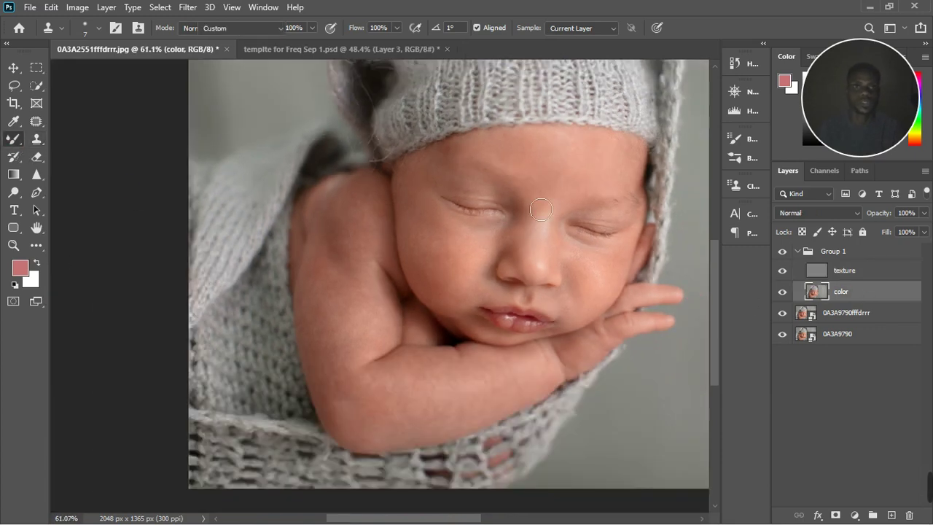
{"action": "key", "text": "shift+b"}
{"action": "scroll", "coordinate": [566, 196], "scroll_direction": "up", "scroll_amount": 2}
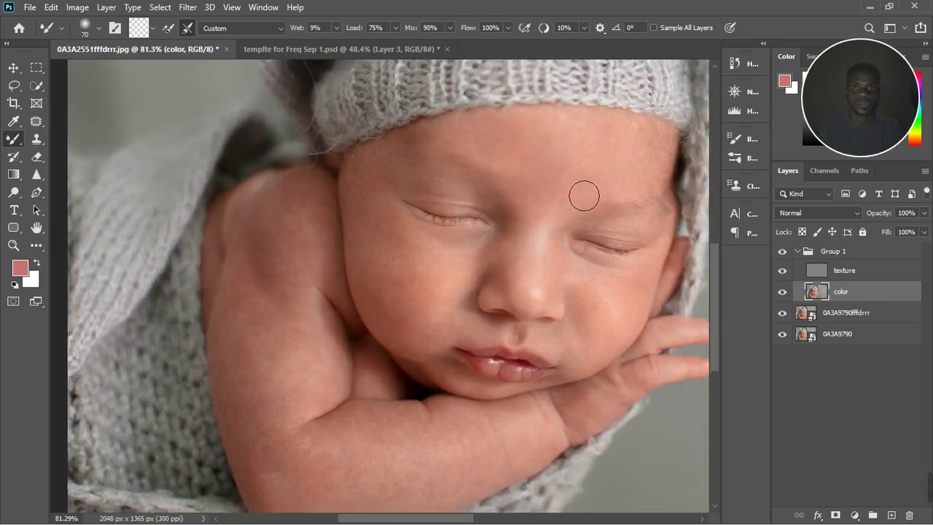
{"action": "scroll", "coordinate": [578, 183], "scroll_direction": "up", "scroll_amount": 1}
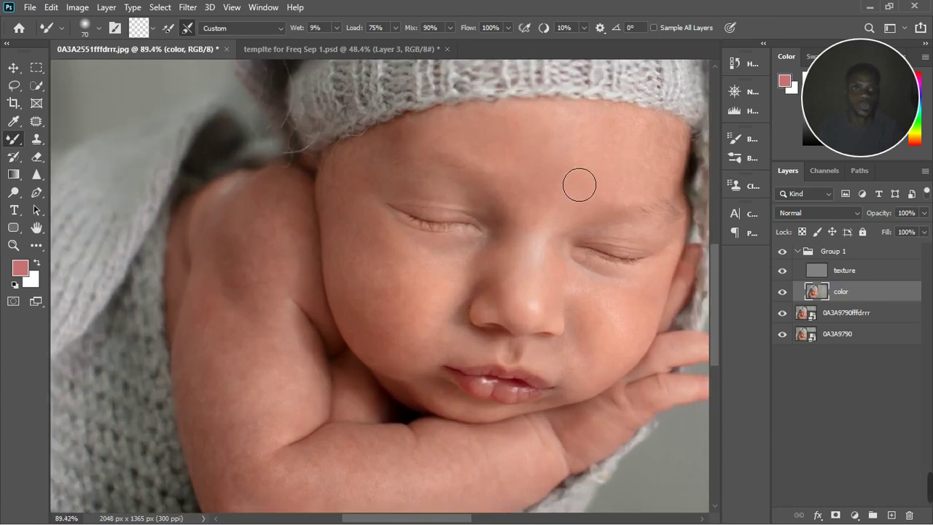
{"action": "mouse_move", "coordinate": [642, 347]}
{"action": "left_mouse_down"}
{"action": "mouse_move", "coordinate": [616, 365]}
{"action": "mouse_move", "coordinate": [623, 336]}
{"action": "mouse_move", "coordinate": [585, 342]}
{"action": "mouse_move", "coordinate": [600, 344]}
{"action": "mouse_move", "coordinate": [597, 383]}
{"action": "mouse_move", "coordinate": [605, 339]}
{"action": "mouse_move", "coordinate": [647, 341]}
{"action": "mouse_move", "coordinate": [622, 369]}
{"action": "mouse_move", "coordinate": [635, 334]}
{"action": "mouse_move", "coordinate": [619, 384]}
{"action": "mouse_move", "coordinate": [648, 354]}
{"action": "mouse_move", "coordinate": [625, 341]}
{"action": "mouse_move", "coordinate": [614, 350]}
{"action": "mouse_move", "coordinate": [624, 318]}
{"action": "left_mouse_up"}
{"action": "left_click_drag", "start_coordinate": [573, 152], "coordinate": [607, 175]}
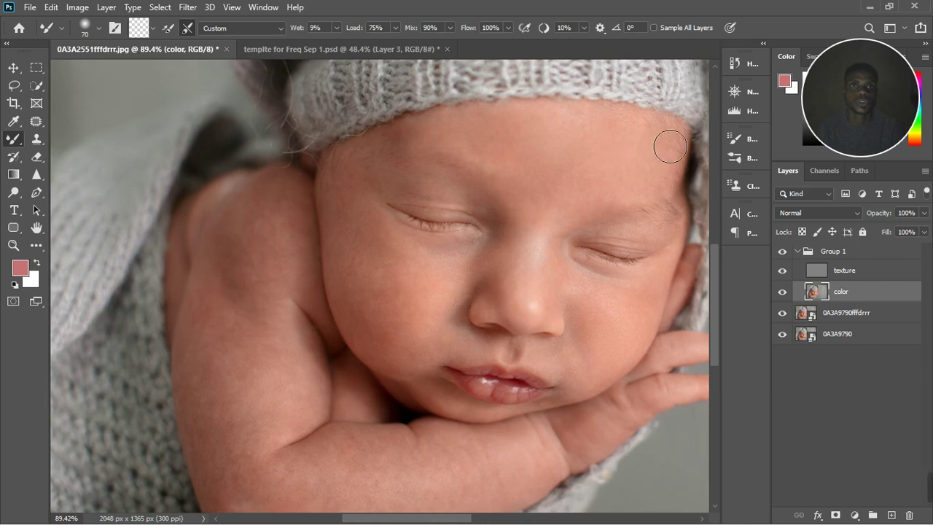
Enlarge the Mixer Brush to 125 px and smooth the color transitions across the forehead.
{"action": "key", "text": "bracketright"}
{"action": "key", "text": "bracketright"}
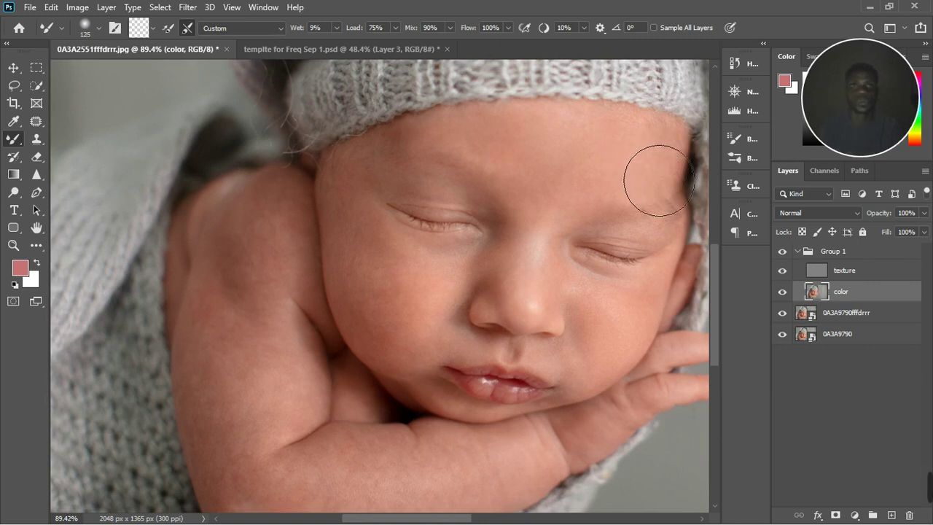
{"action": "mouse_move", "coordinate": [571, 183]}
{"action": "left_mouse_down"}
{"action": "mouse_move", "coordinate": [493, 163]}
{"action": "mouse_move", "coordinate": [539, 152]}
{"action": "mouse_move", "coordinate": [522, 149]}
{"action": "mouse_move", "coordinate": [447, 154]}
{"action": "mouse_move", "coordinate": [419, 159]}
{"action": "mouse_move", "coordinate": [392, 181]}
{"action": "mouse_move", "coordinate": [460, 149]}
{"action": "mouse_move", "coordinate": [369, 201]}
{"action": "mouse_move", "coordinate": [445, 169]}
{"action": "mouse_move", "coordinate": [369, 187]}
{"action": "mouse_move", "coordinate": [435, 190]}
{"action": "mouse_move", "coordinate": [517, 166]}
{"action": "mouse_move", "coordinate": [564, 236]}
{"action": "mouse_move", "coordinate": [628, 179]}
{"action": "mouse_move", "coordinate": [588, 192]}
{"action": "mouse_move", "coordinate": [689, 177]}
{"action": "mouse_move", "coordinate": [645, 202]}
{"action": "mouse_move", "coordinate": [598, 207]}
{"action": "mouse_move", "coordinate": [520, 280]}
{"action": "mouse_move", "coordinate": [448, 317]}
{"action": "mouse_move", "coordinate": [398, 281]}
{"action": "mouse_move", "coordinate": [380, 276]}
{"action": "mouse_move", "coordinate": [376, 289]}
{"action": "mouse_move", "coordinate": [378, 258]}
{"action": "mouse_move", "coordinate": [388, 334]}
{"action": "mouse_move", "coordinate": [370, 236]}
{"action": "mouse_move", "coordinate": [372, 310]}
{"action": "mouse_move", "coordinate": [397, 365]}
{"action": "mouse_move", "coordinate": [399, 315]}
{"action": "mouse_move", "coordinate": [417, 315]}
{"action": "mouse_move", "coordinate": [413, 345]}
{"action": "mouse_move", "coordinate": [422, 334]}
{"action": "mouse_move", "coordinate": [418, 351]}
{"action": "mouse_move", "coordinate": [404, 351]}
{"action": "mouse_move", "coordinate": [418, 331]}
{"action": "mouse_move", "coordinate": [388, 315]}
{"action": "mouse_move", "coordinate": [369, 250]}
{"action": "mouse_move", "coordinate": [385, 319]}
{"action": "mouse_move", "coordinate": [377, 226]}
{"action": "mouse_move", "coordinate": [418, 295]}
{"action": "mouse_move", "coordinate": [390, 301]}
{"action": "mouse_move", "coordinate": [435, 348]}
{"action": "mouse_move", "coordinate": [421, 376]}
{"action": "mouse_move", "coordinate": [529, 253]}
{"action": "mouse_move", "coordinate": [521, 285]}
{"action": "mouse_move", "coordinate": [538, 263]}
{"action": "mouse_move", "coordinate": [531, 233]}
{"action": "mouse_move", "coordinate": [536, 264]}
{"action": "mouse_move", "coordinate": [496, 285]}
{"action": "mouse_move", "coordinate": [430, 277]}
{"action": "mouse_move", "coordinate": [495, 237]}
{"action": "mouse_move", "coordinate": [507, 234]}
{"action": "mouse_move", "coordinate": [494, 286]}
{"action": "mouse_move", "coordinate": [484, 280]}
{"action": "mouse_move", "coordinate": [499, 334]}
{"action": "mouse_move", "coordinate": [581, 313]}
{"action": "mouse_move", "coordinate": [666, 312]}
{"action": "mouse_move", "coordinate": [616, 340]}
{"action": "mouse_move", "coordinate": [679, 292]}
{"action": "mouse_move", "coordinate": [658, 313]}
{"action": "mouse_move", "coordinate": [670, 179]}
{"action": "mouse_move", "coordinate": [692, 161]}
{"action": "mouse_move", "coordinate": [626, 147]}
{"action": "left_mouse_up"}
Reduce the Mixer Brush to 70 px and blend the skin tones around the mouth and on the cheek nearest the shoulder.
{"action": "key", "text": "bracketleft"}
{"action": "key", "text": "bracketleft"}
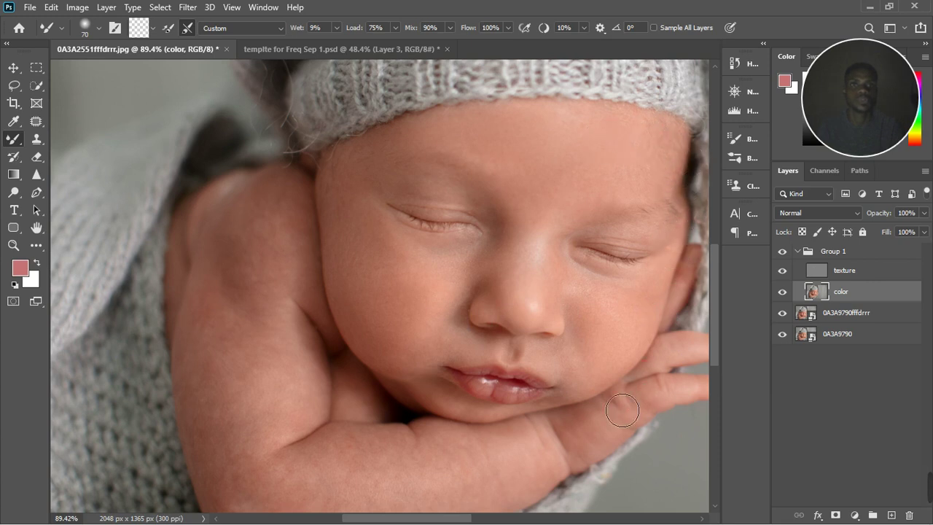
{"action": "mouse_move", "coordinate": [545, 373]}
{"action": "left_mouse_down"}
{"action": "mouse_move", "coordinate": [562, 390]}
{"action": "mouse_move", "coordinate": [575, 387]}
{"action": "mouse_move", "coordinate": [533, 418]}
{"action": "mouse_move", "coordinate": [461, 371]}
{"action": "mouse_move", "coordinate": [422, 395]}
{"action": "mouse_move", "coordinate": [440, 413]}
{"action": "mouse_move", "coordinate": [543, 433]}
{"action": "mouse_move", "coordinate": [575, 422]}
{"action": "mouse_move", "coordinate": [420, 395]}
{"action": "mouse_move", "coordinate": [448, 335]}
{"action": "mouse_move", "coordinate": [411, 382]}
{"action": "mouse_move", "coordinate": [437, 361]}
{"action": "mouse_move", "coordinate": [440, 322]}
{"action": "mouse_move", "coordinate": [466, 281]}
{"action": "mouse_move", "coordinate": [356, 284]}
{"action": "mouse_move", "coordinate": [366, 288]}
{"action": "mouse_move", "coordinate": [382, 263]}
{"action": "left_mouse_up"}
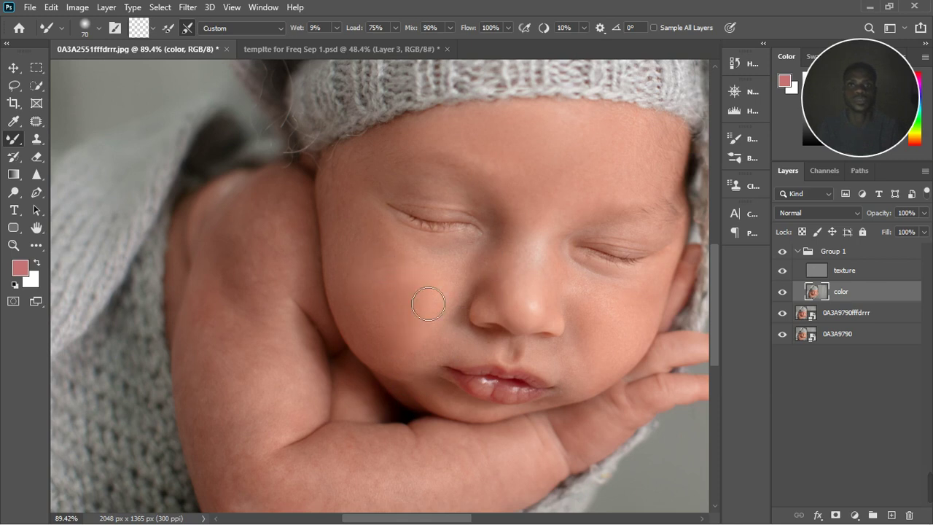
{"action": "mouse_move", "coordinate": [428, 303]}
{"action": "left_mouse_down"}
{"action": "mouse_move", "coordinate": [410, 283]}
{"action": "mouse_move", "coordinate": [412, 302]}
{"action": "left_mouse_up"}
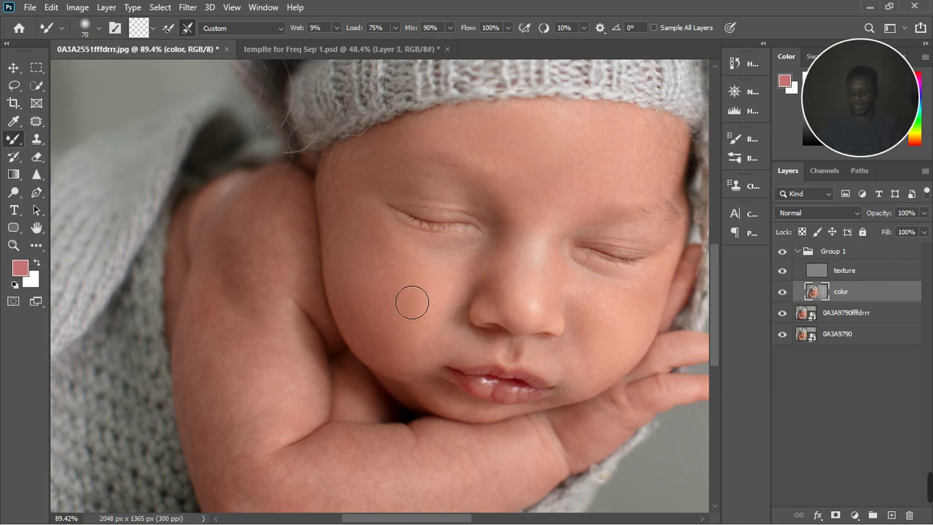
Set the Mixer Brush size to 125 px with the baby's arm in view.
{"action": "scroll", "coordinate": [412, 302], "scroll_direction": "down", "scroll_amount": 3}
{"action": "key", "text": "bracketright"}
{"action": "key", "text": "bracketright"}
{"action": "key", "text": "bracketright"}
{"action": "key", "text": "bracketright"}
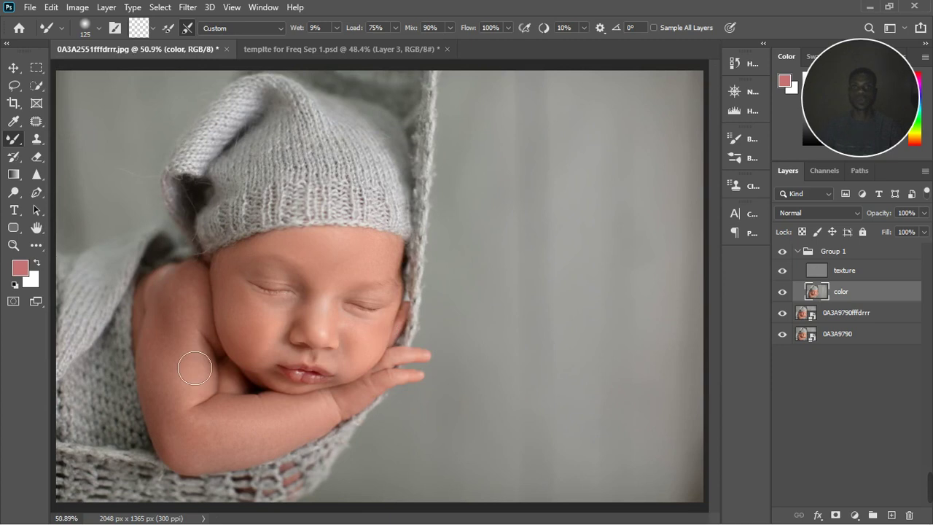
Compare the smoothed skin with the original across the whole photo by hiding and showing Group 1.
{"action": "scroll", "coordinate": [194, 368], "scroll_direction": "up", "scroll_amount": 3}
{"action": "scroll", "coordinate": [218, 381], "scroll_direction": "down", "scroll_amount": 2}
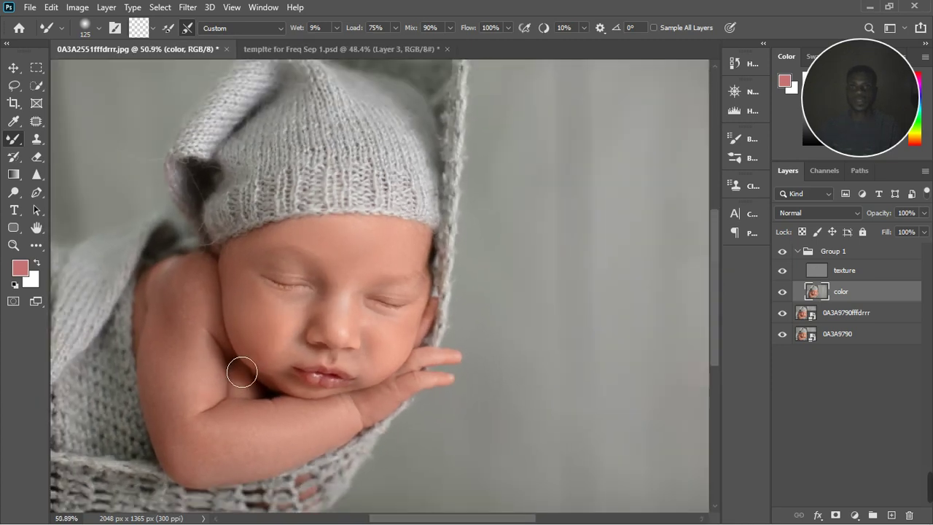
{"action": "scroll", "coordinate": [242, 373], "scroll_direction": "down", "scroll_amount": 1}
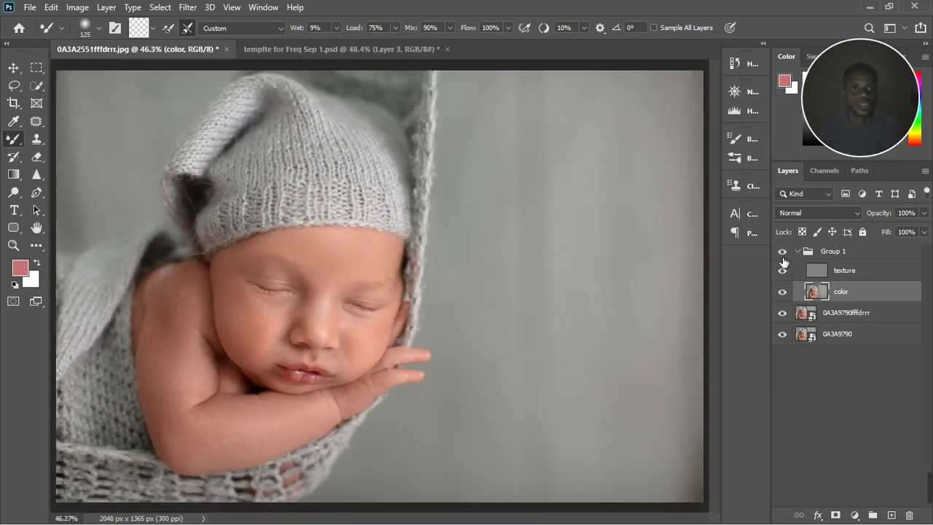
{"action": "left_click", "coordinate": [783, 252]}
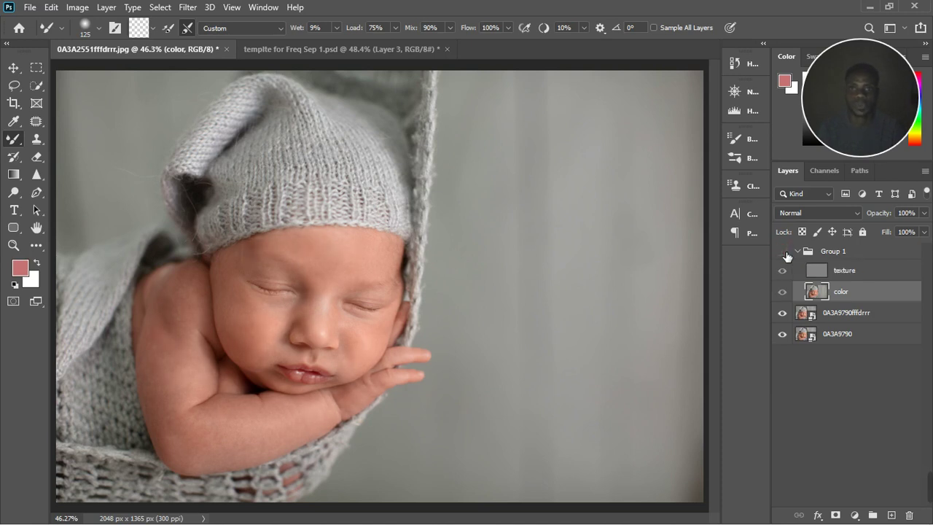
{"action": "left_click", "coordinate": [783, 252]}
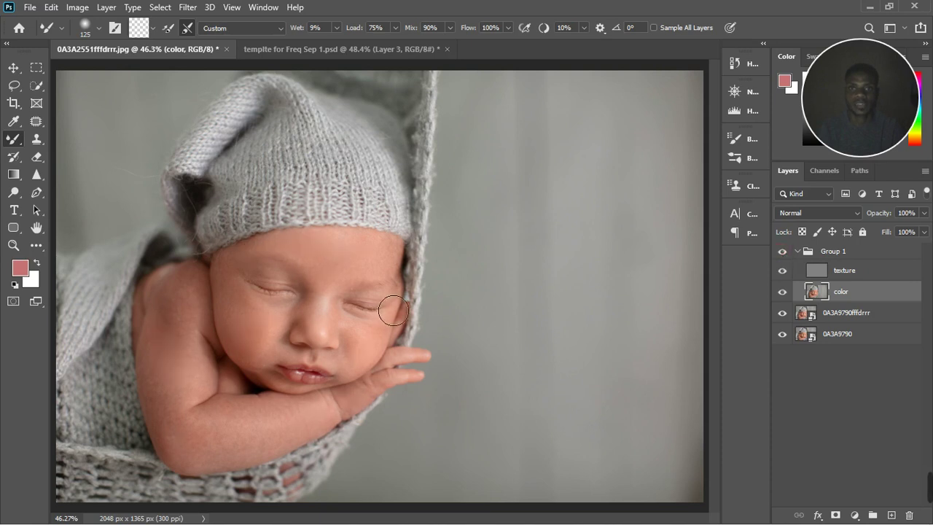
{"action": "scroll", "coordinate": [408, 305], "scroll_direction": "down", "scroll_amount": 4}
{"action": "scroll", "coordinate": [362, 371], "scroll_direction": "up", "scroll_amount": 3}
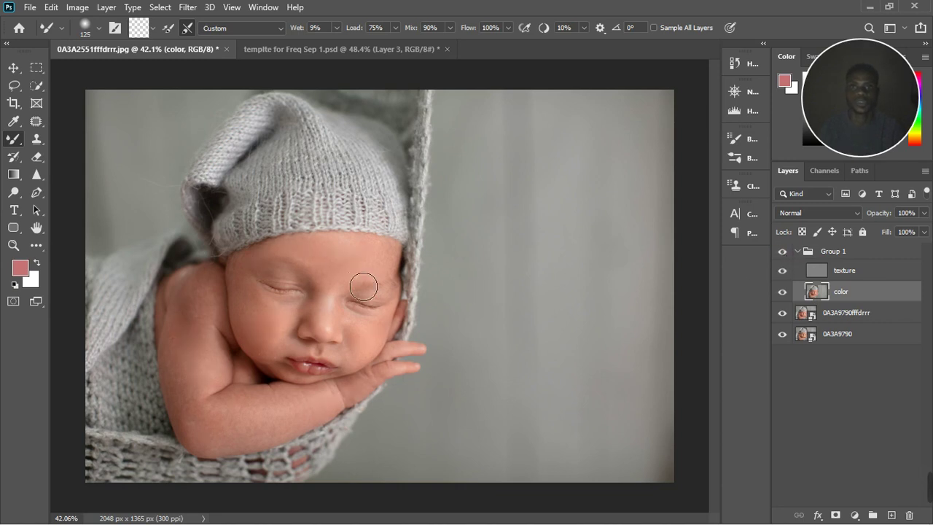
{"action": "scroll", "coordinate": [473, 273], "scroll_direction": "down", "scroll_amount": 2}
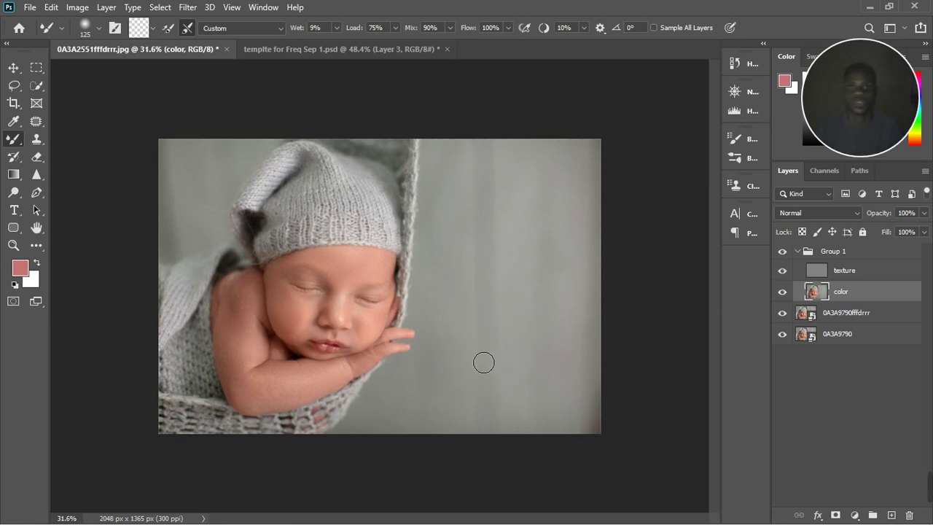
{"action": "scroll", "coordinate": [336, 293], "scroll_direction": "up", "scroll_amount": 1}
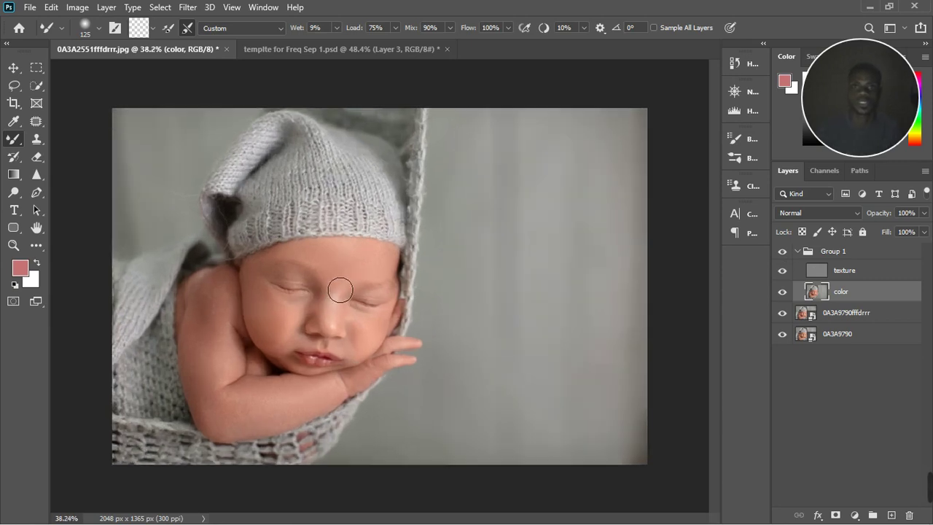